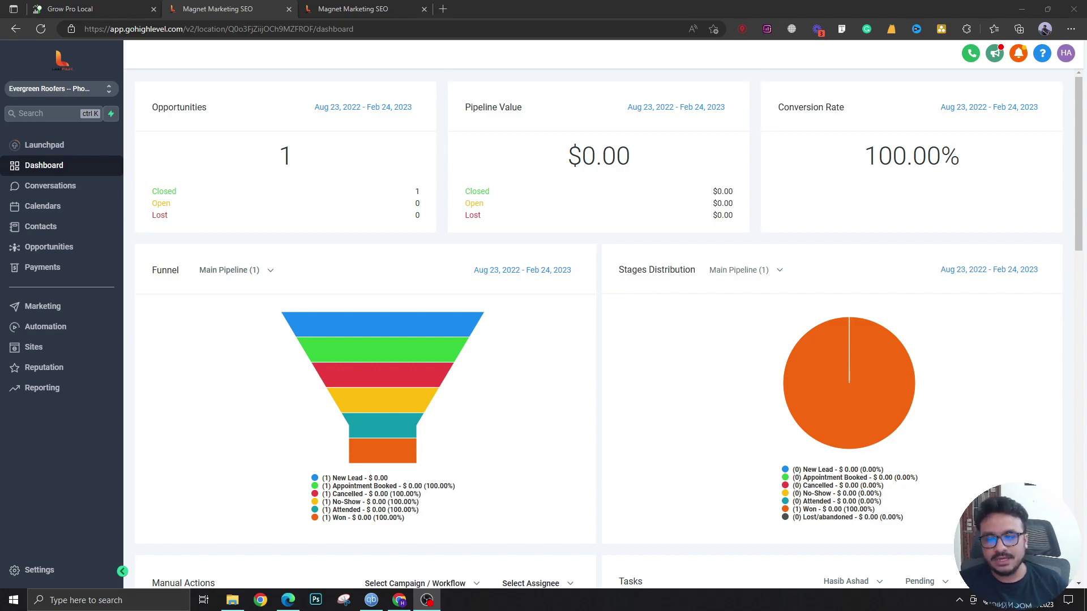
From the Automation workflows page, start a new workflow named 'Contact Creation + Change Automation'.
{"action": "left_click", "coordinate": [55, 328]}
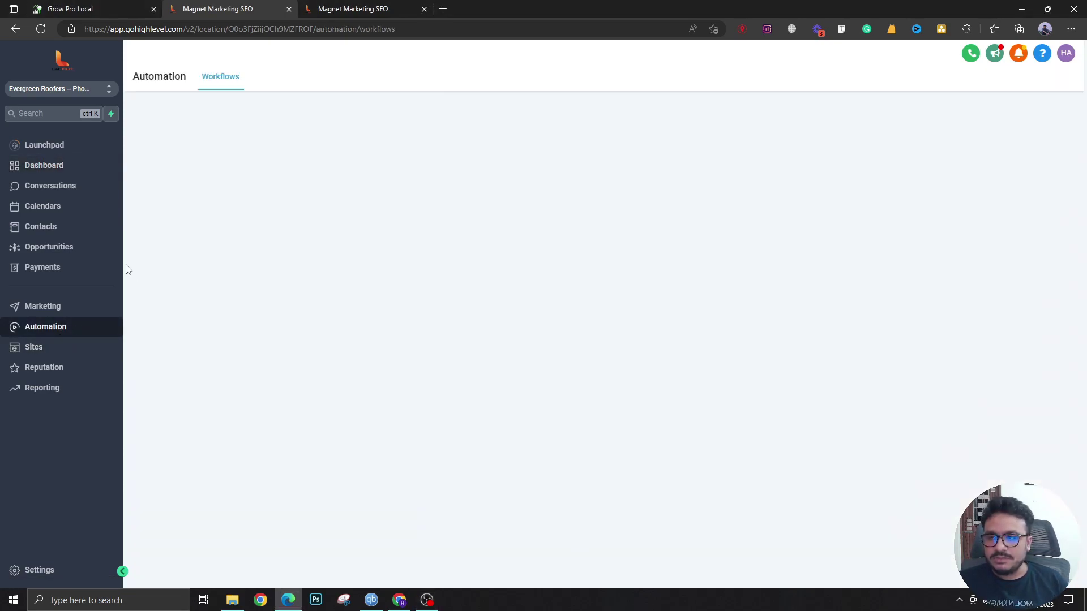
{"action": "scroll", "coordinate": [529, 316], "scroll_direction": "down", "scroll_amount": 3}
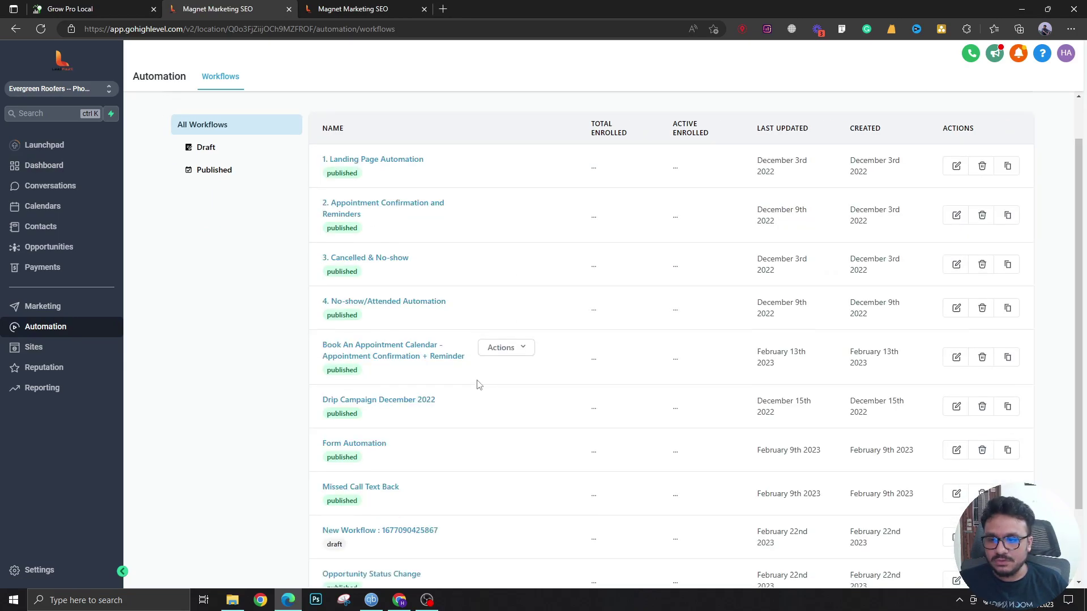
{"action": "scroll", "coordinate": [566, 340], "scroll_direction": "up", "scroll_amount": 3}
{"action": "left_click", "coordinate": [979, 122]}
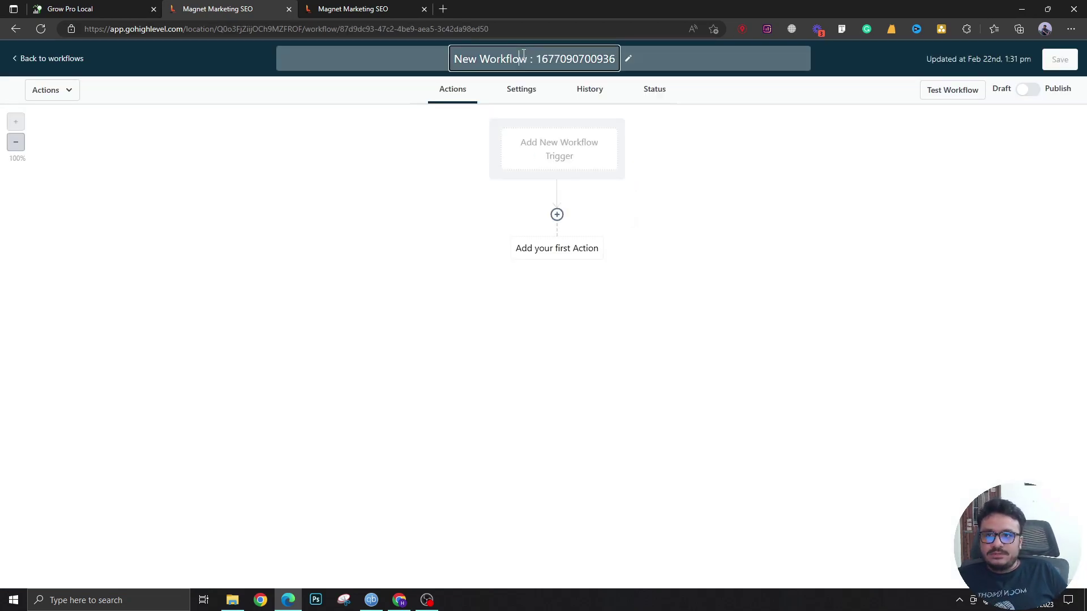
{"action": "type", "text": "Contact "}
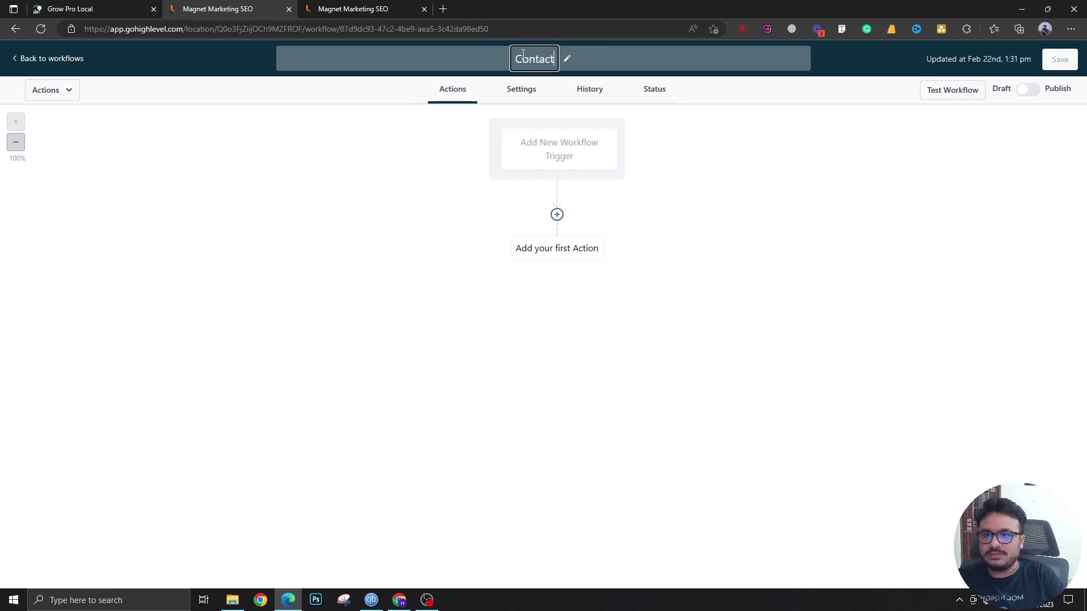
{"action": "type", "text": "Creation "}
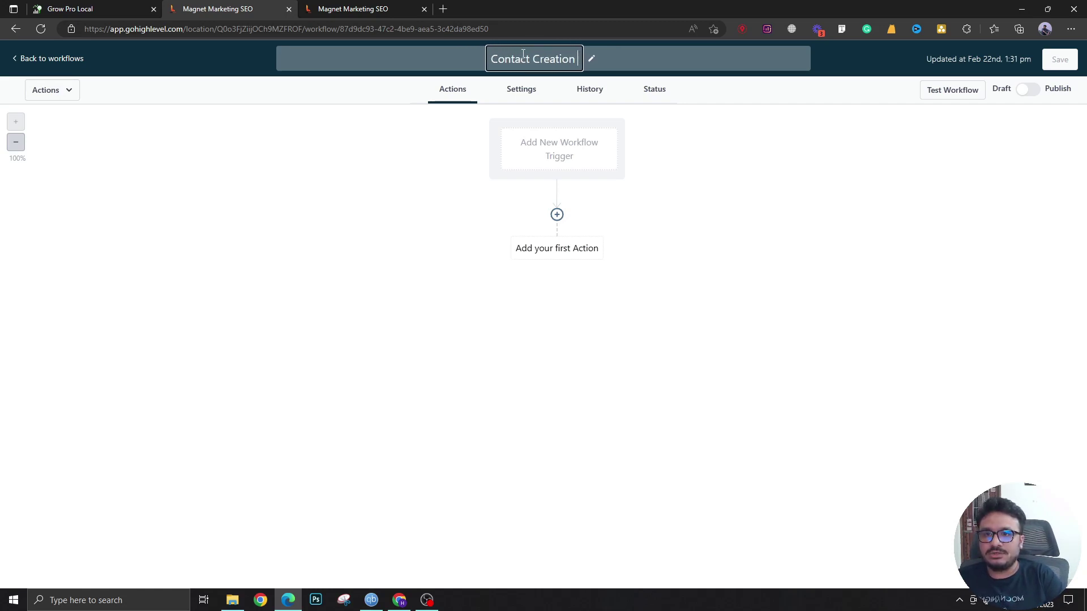
{"action": "type", "text": "_+ Change Automation"}
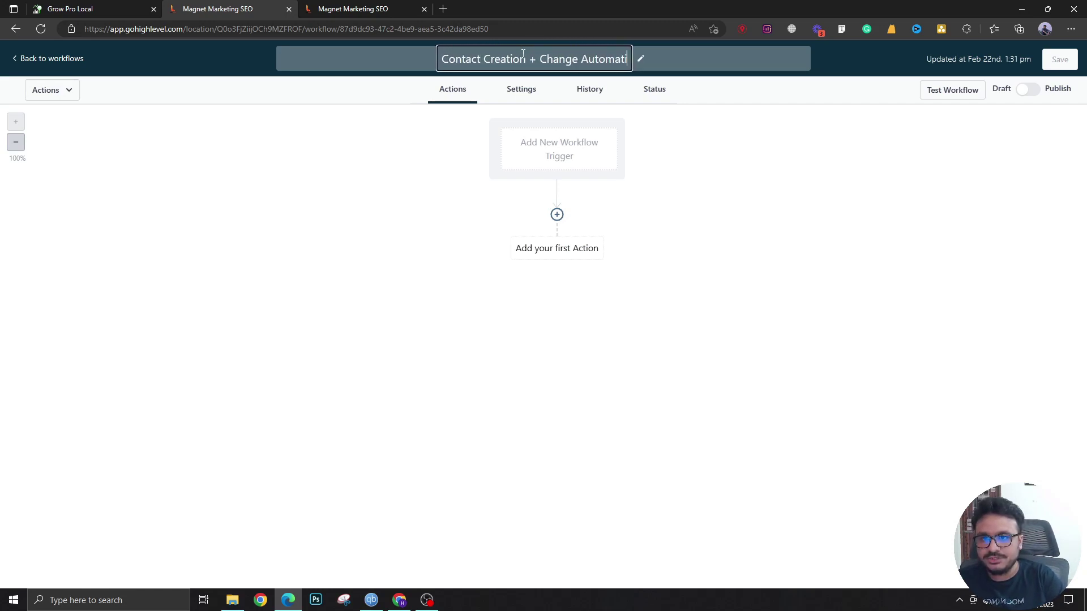
Confirm the workflow name and pick Contact Created from the workflow trigger list.
{"action": "left_click", "coordinate": [761, 267]}
{"action": "left_click", "coordinate": [569, 161]}
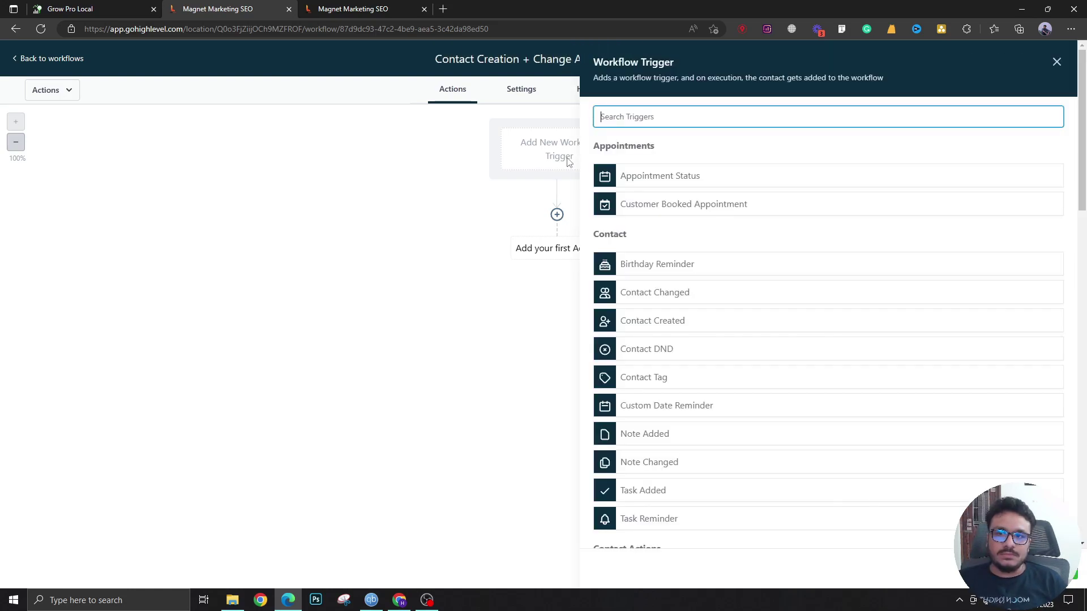
{"action": "scroll", "coordinate": [731, 329], "scroll_direction": "down", "scroll_amount": 1}
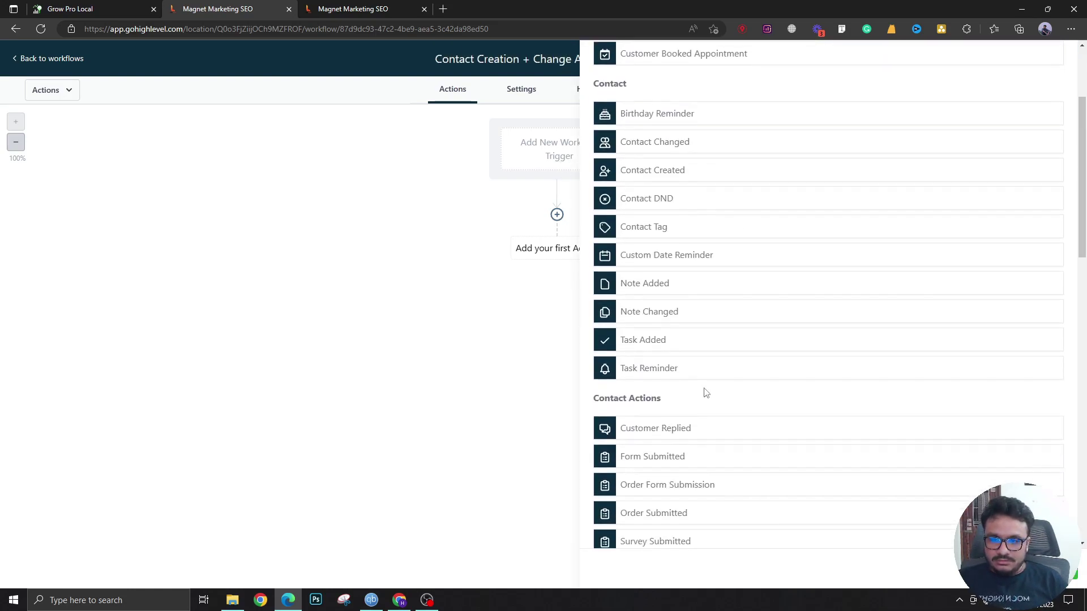
{"action": "scroll", "coordinate": [702, 390], "scroll_direction": "down", "scroll_amount": 1}
{"action": "scroll", "coordinate": [709, 392], "scroll_direction": "up", "scroll_amount": 1}
{"action": "scroll", "coordinate": [710, 392], "scroll_direction": "down", "scroll_amount": 1}
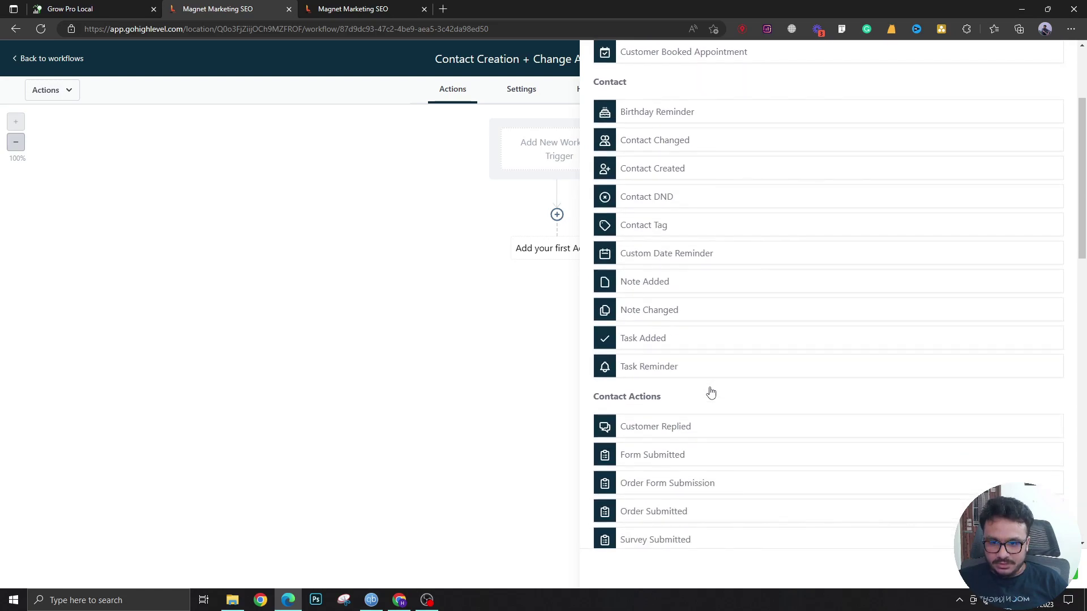
{"action": "scroll", "coordinate": [711, 392], "scroll_direction": "down", "scroll_amount": 1}
{"action": "scroll", "coordinate": [710, 391], "scroll_direction": "up", "scroll_amount": 3}
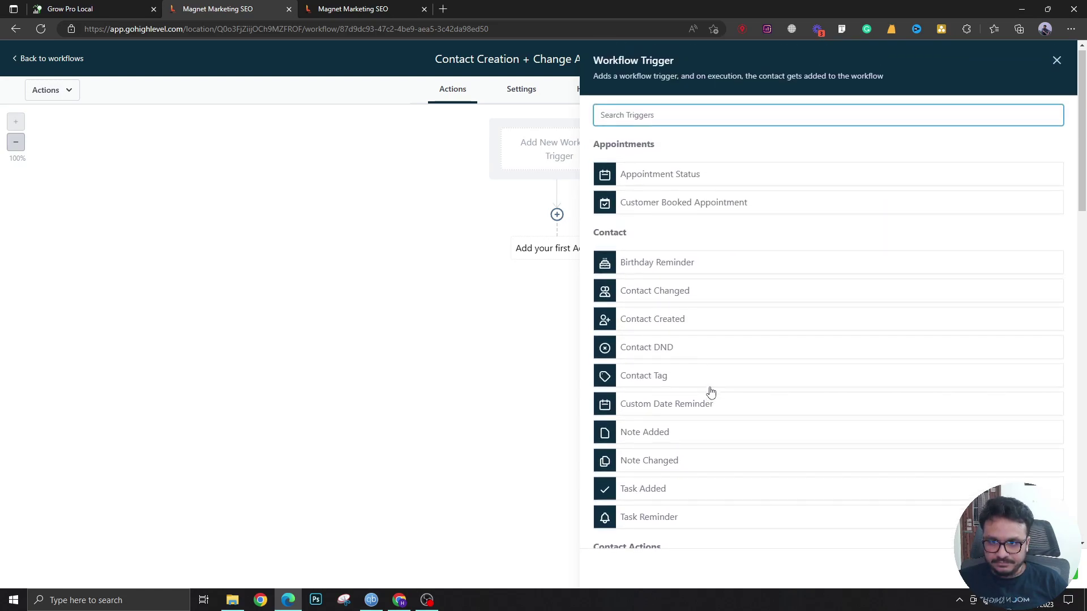
{"action": "left_click", "coordinate": [713, 328]}
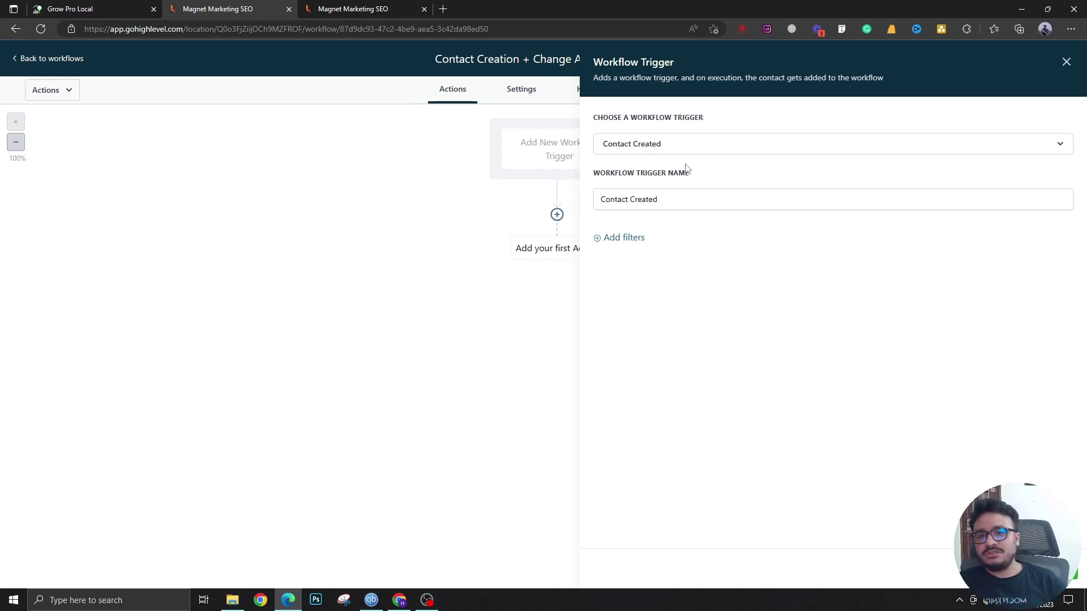
Add a Has Tag filter to the Contact Created trigger and browse the tags without choosing one.
{"action": "left_click", "coordinate": [620, 238]}
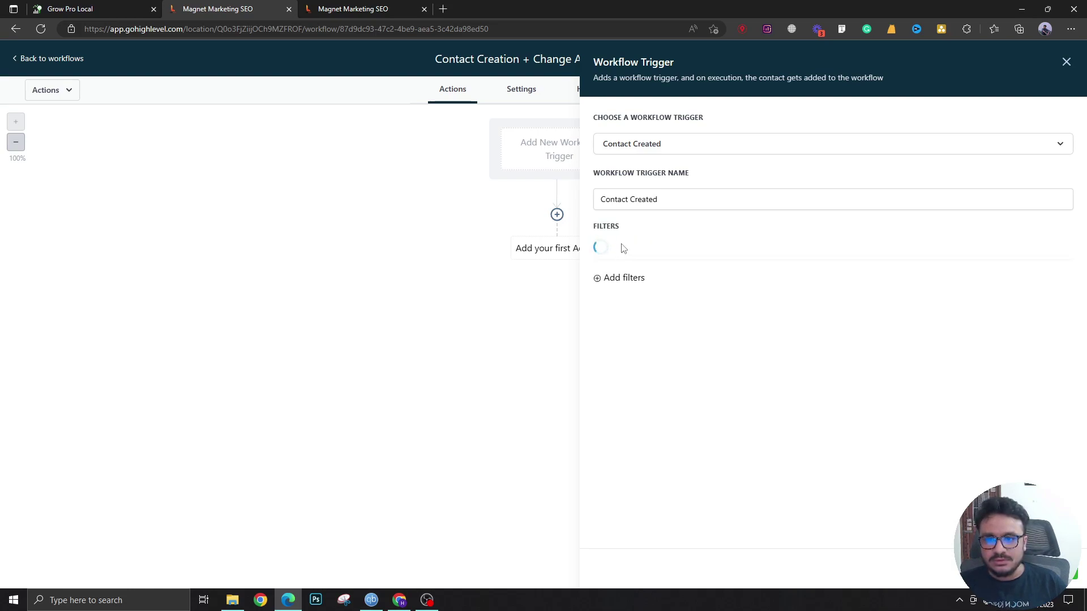
{"action": "left_click", "coordinate": [622, 250]}
{"action": "left_click", "coordinate": [629, 329]}
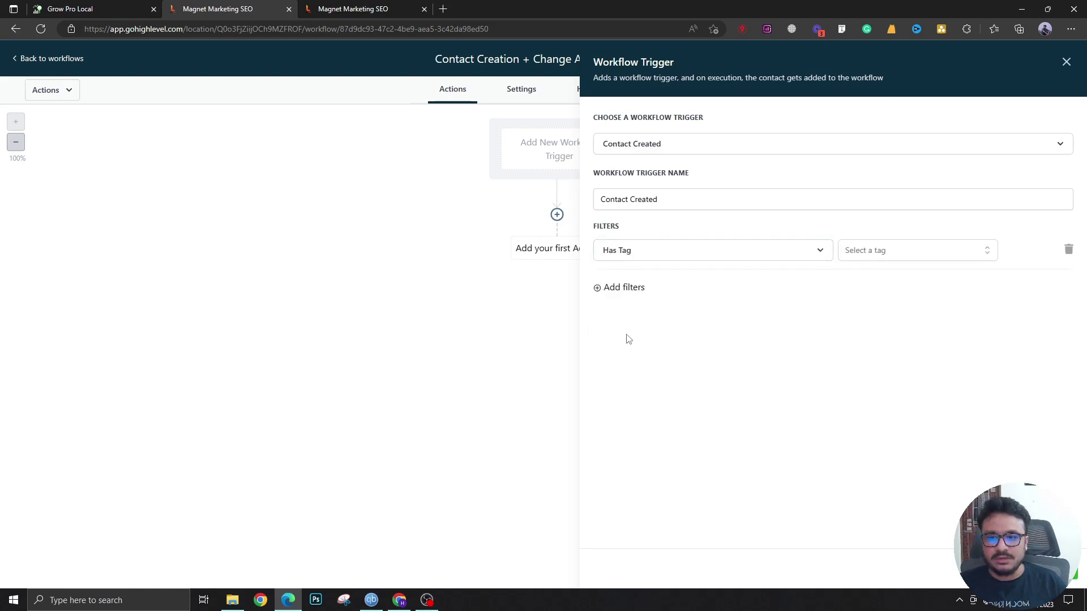
{"action": "left_click", "coordinate": [874, 260]}
{"action": "left_click", "coordinate": [806, 318]}
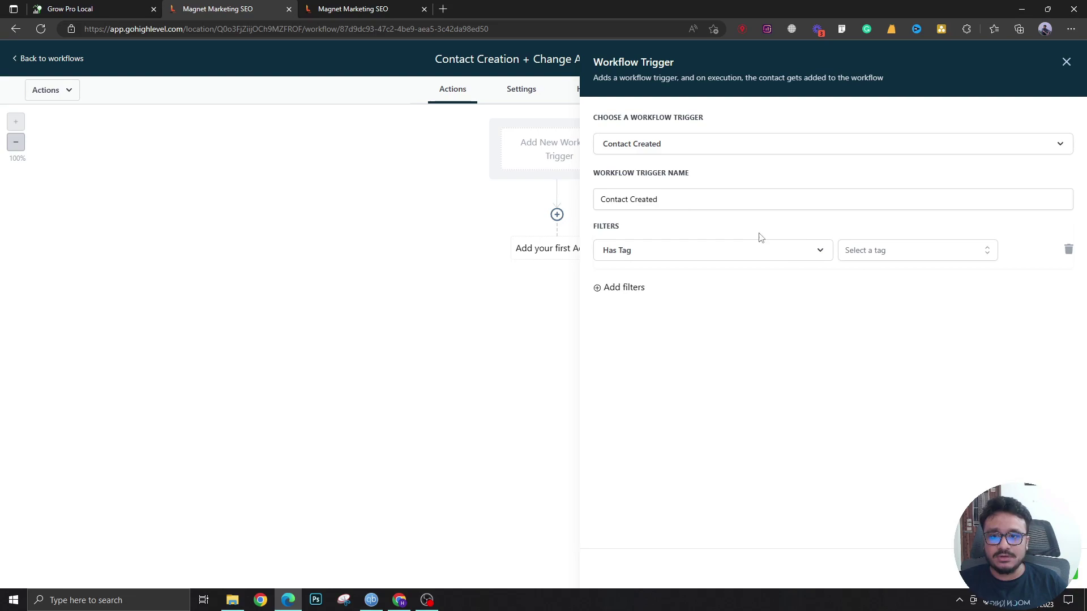
{"action": "left_click", "coordinate": [849, 253]}
{"action": "left_click", "coordinate": [807, 320]}
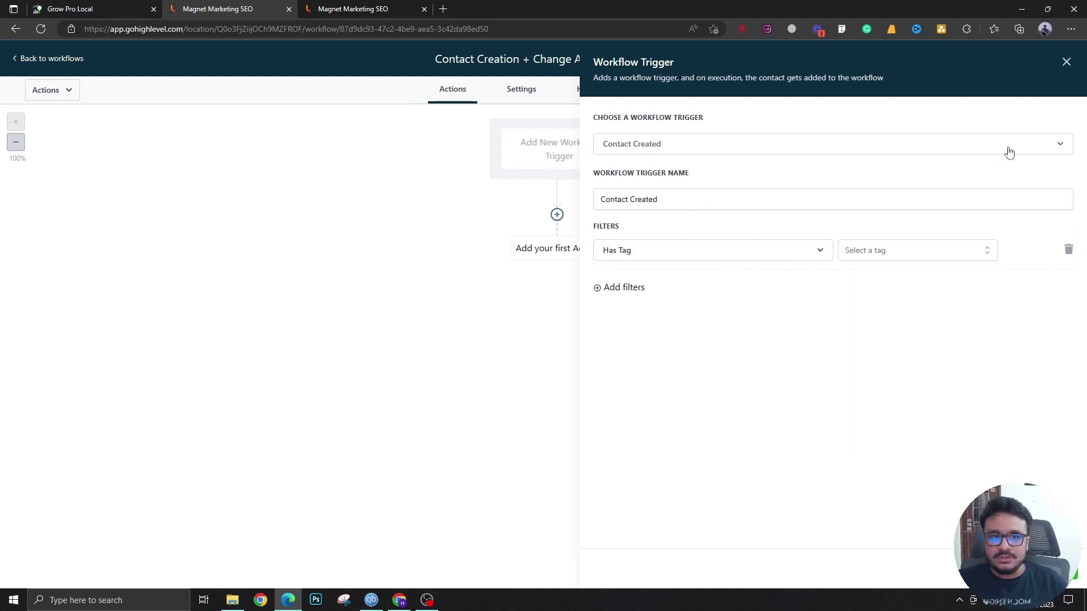
Discard the Contact Created trigger and choose Contact Changed instead, searching 'conta'.
{"action": "left_click", "coordinate": [1064, 63]}
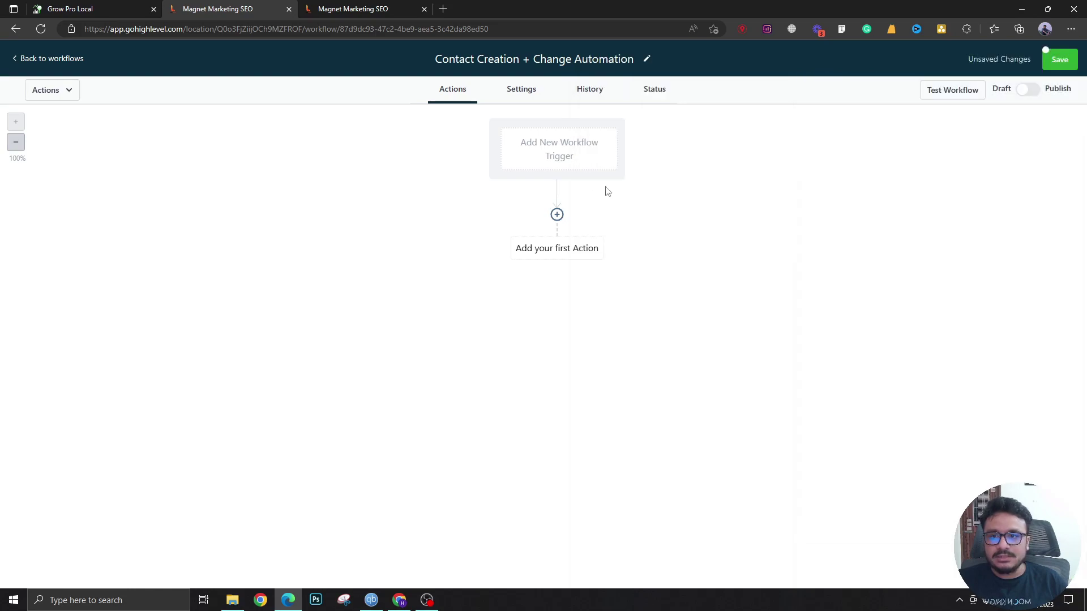
{"action": "left_click", "coordinate": [569, 169]}
{"action": "type", "text": "crea"}
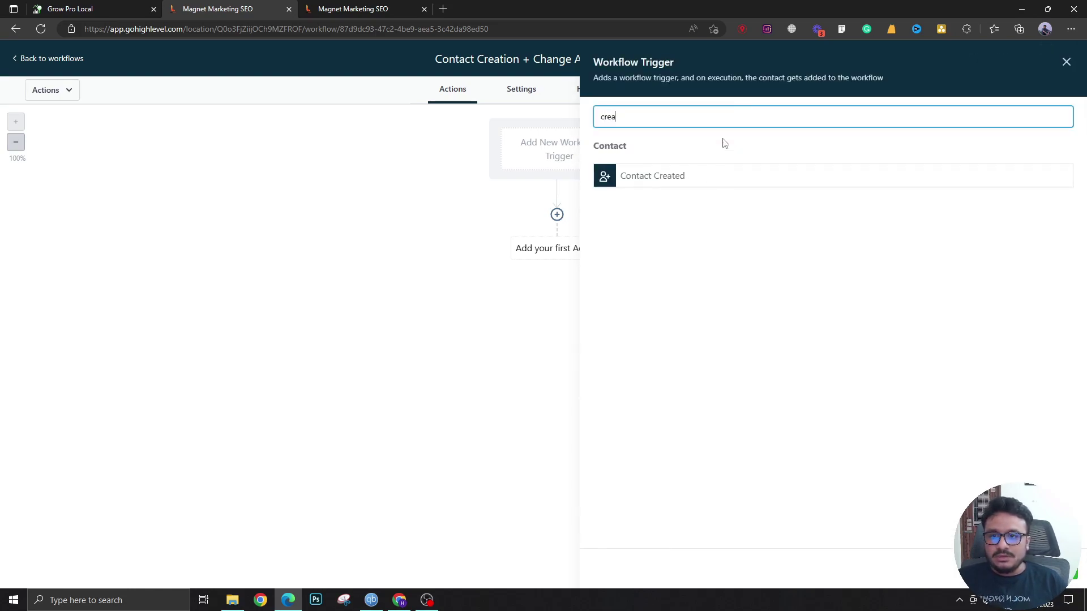
{"action": "key", "text": "ctrl+a"}
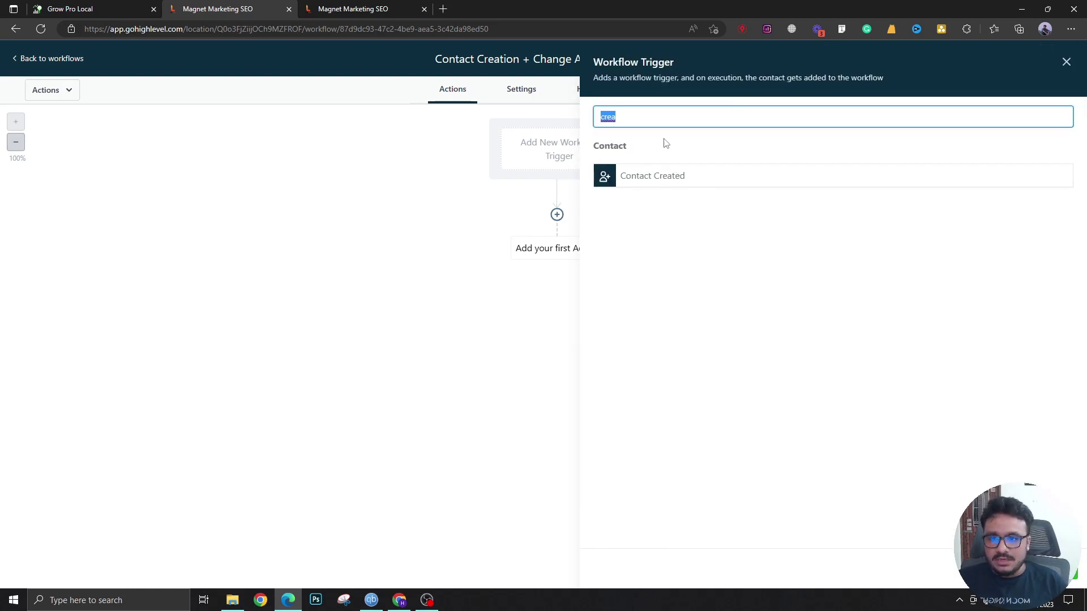
{"action": "type", "text": "contac"}
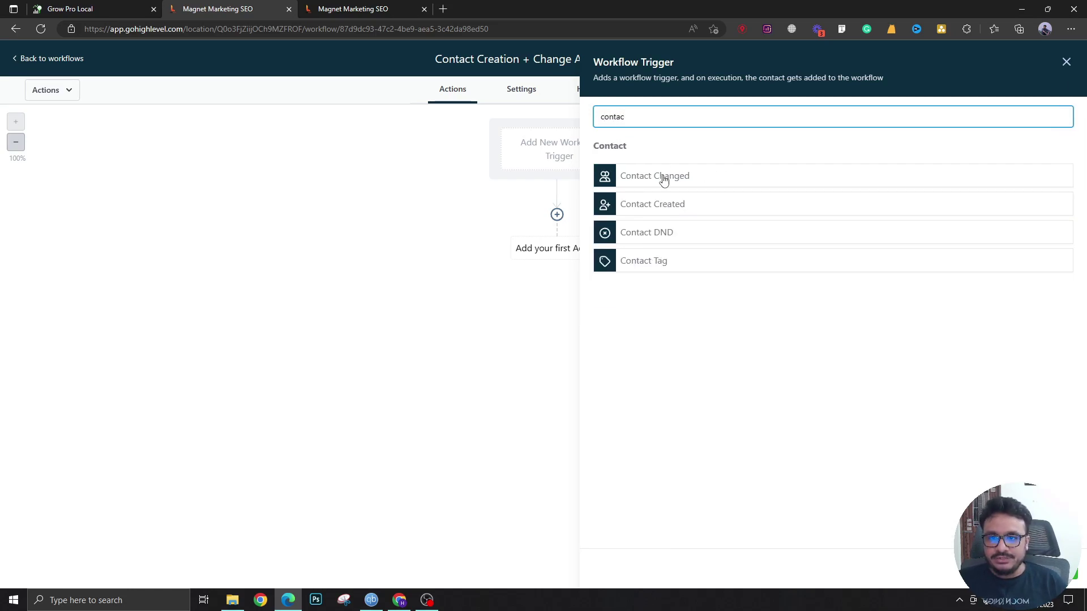
{"action": "left_click", "coordinate": [662, 176]}
Add an Assigned User 'Has changed to' filter set to a chosen team member.
{"action": "left_click", "coordinate": [635, 250]}
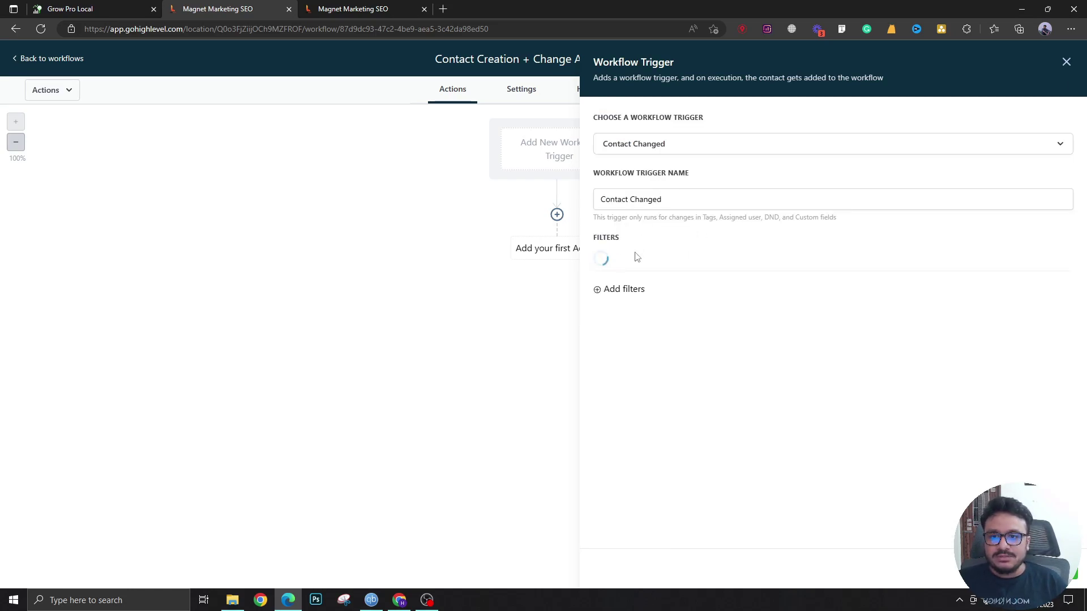
{"action": "left_click", "coordinate": [639, 273]}
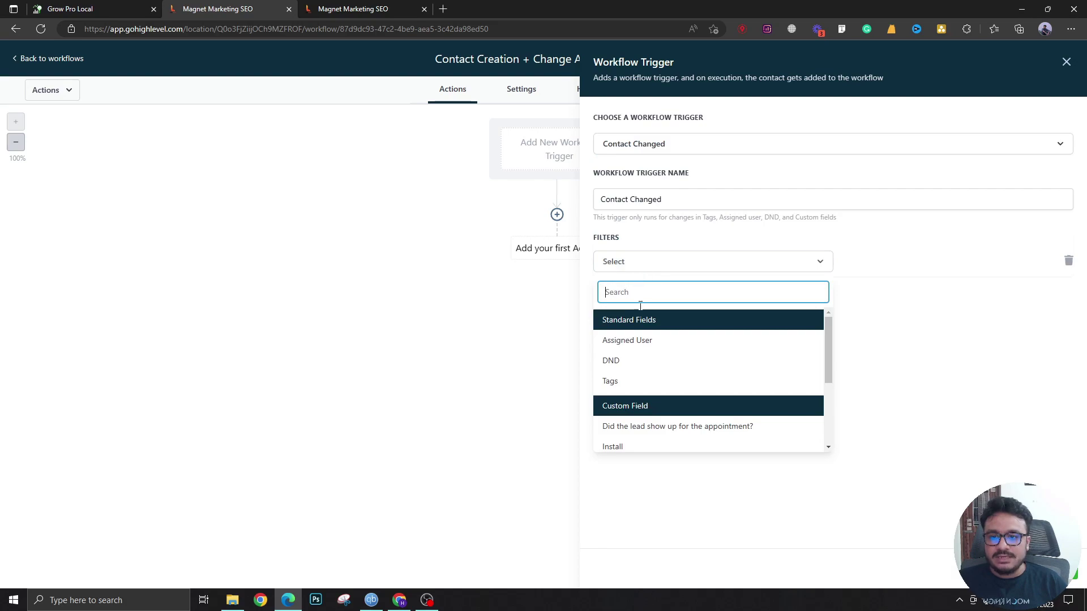
{"action": "left_click", "coordinate": [645, 346]}
{"action": "left_click", "coordinate": [911, 263]}
{"action": "left_click", "coordinate": [881, 306]}
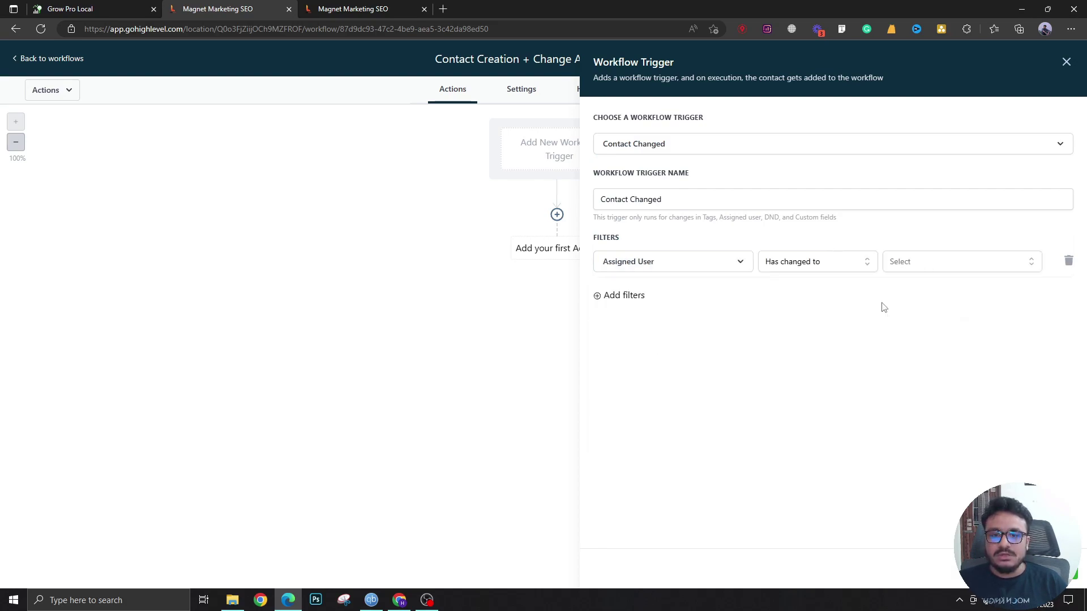
{"action": "left_click", "coordinate": [917, 269]}
{"action": "left_click", "coordinate": [918, 355]}
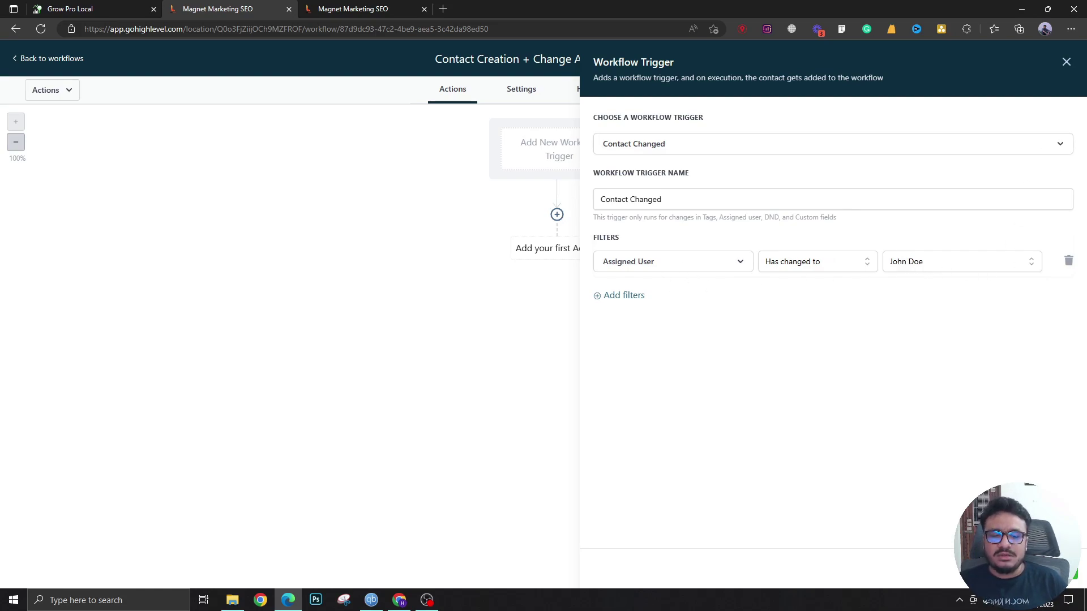
Save the Contact Changed trigger and add a Send Internal Notification action after it.
{"action": "left_click", "coordinate": [1030, 568]}
{"action": "left_click", "coordinate": [555, 233]}
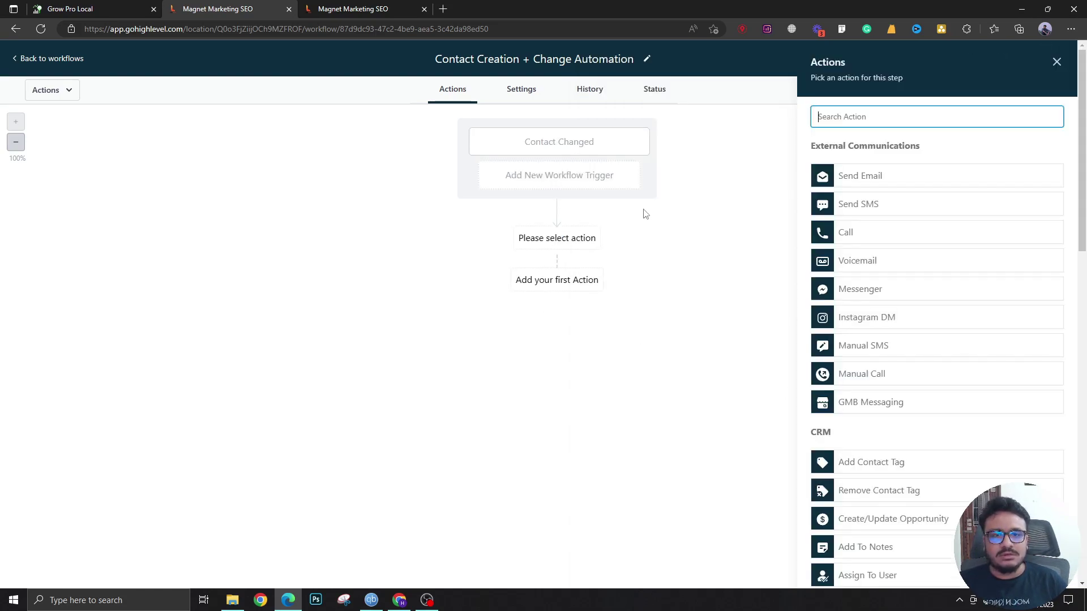
{"action": "type", "text": "in"}
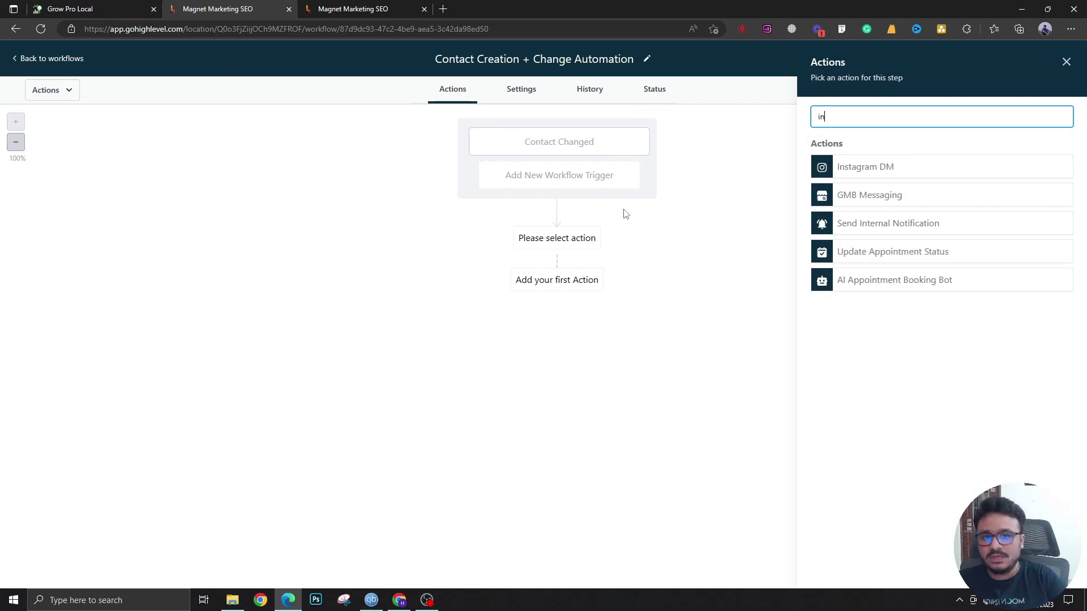
{"action": "left_click", "coordinate": [925, 222]}
Set the notification type to Email and recipient to Assigned User, then close it.
{"action": "left_click", "coordinate": [888, 188]}
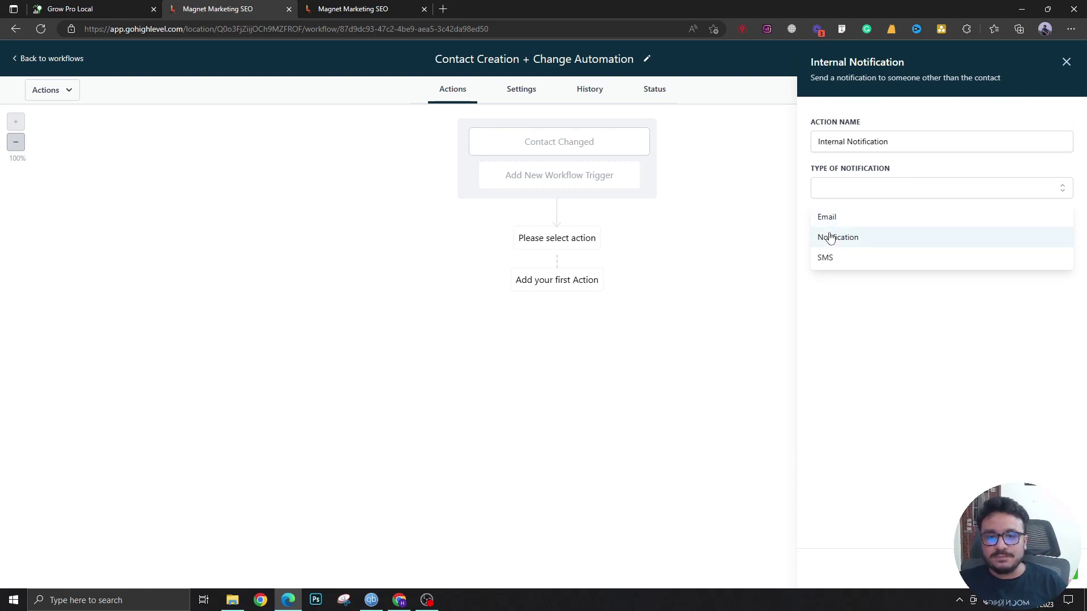
{"action": "left_click", "coordinate": [855, 218]}
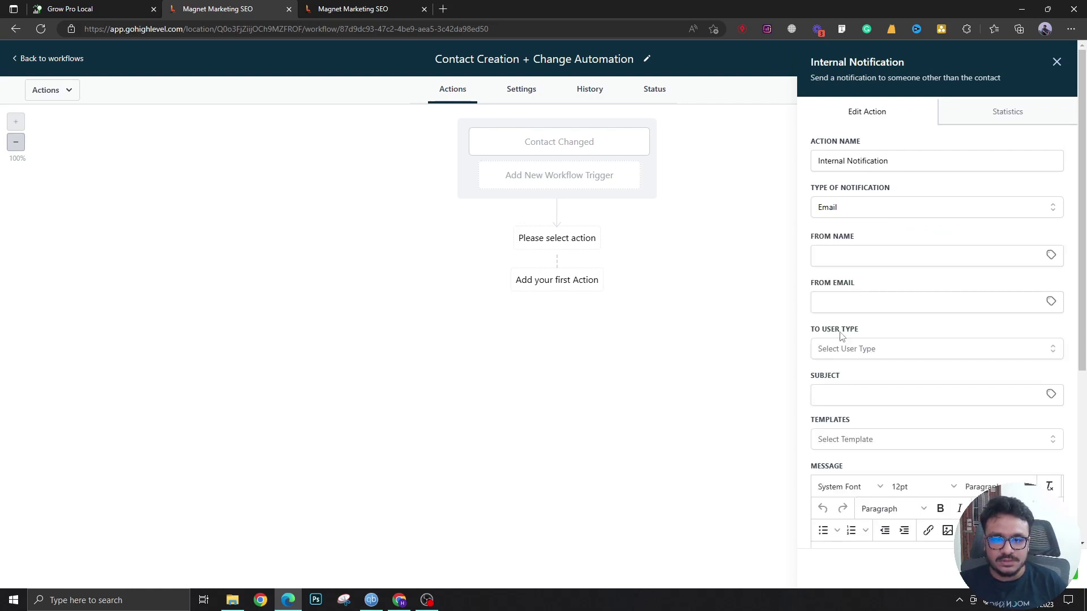
{"action": "scroll", "coordinate": [831, 301], "scroll_direction": "down", "scroll_amount": 1}
{"action": "left_click", "coordinate": [854, 174]}
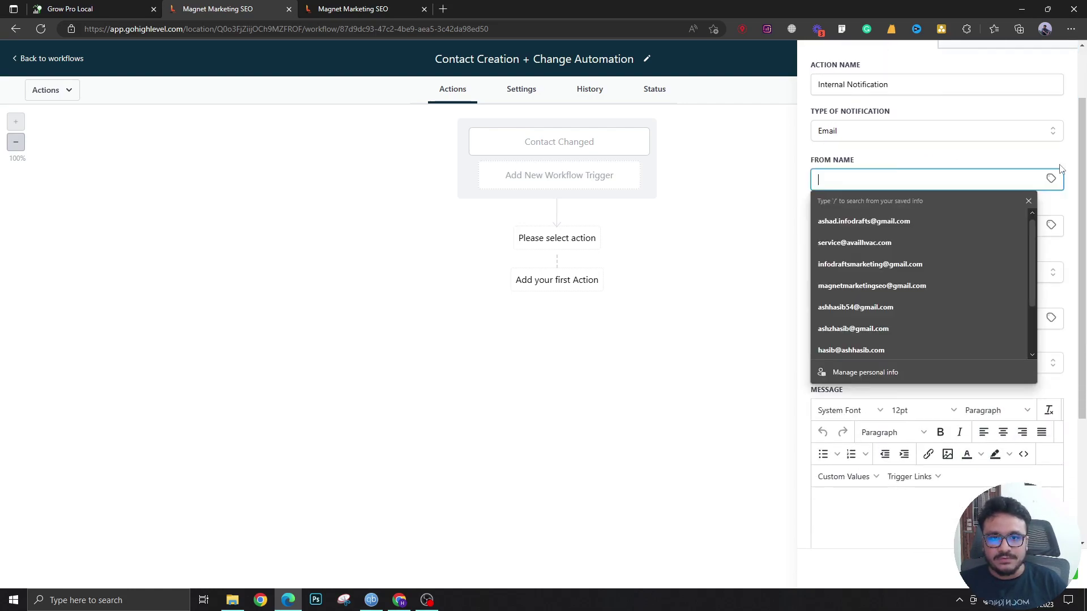
{"action": "left_click", "coordinate": [918, 274]}
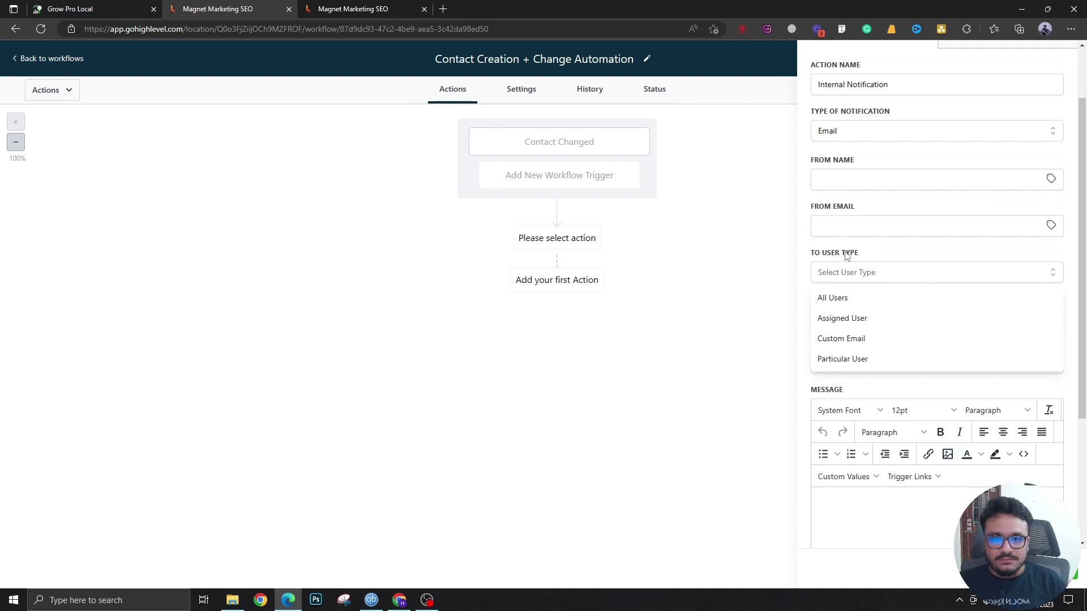
{"action": "left_click", "coordinate": [845, 318]}
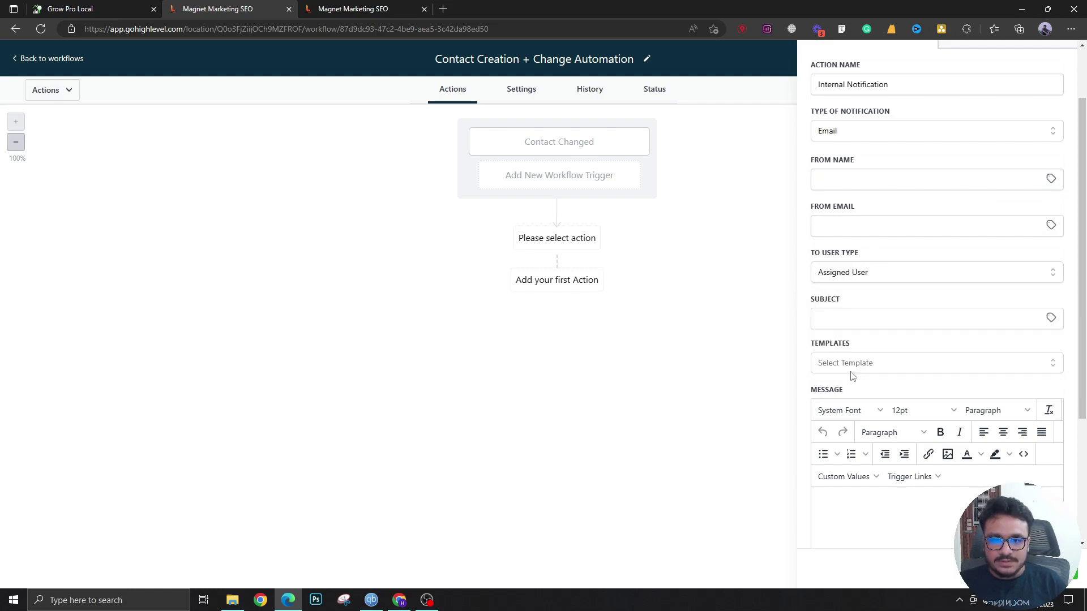
{"action": "scroll", "coordinate": [843, 476], "scroll_direction": "down", "scroll_amount": 3}
{"action": "left_click", "coordinate": [866, 383]}
{"action": "scroll", "coordinate": [872, 425], "scroll_direction": "up", "scroll_amount": 4}
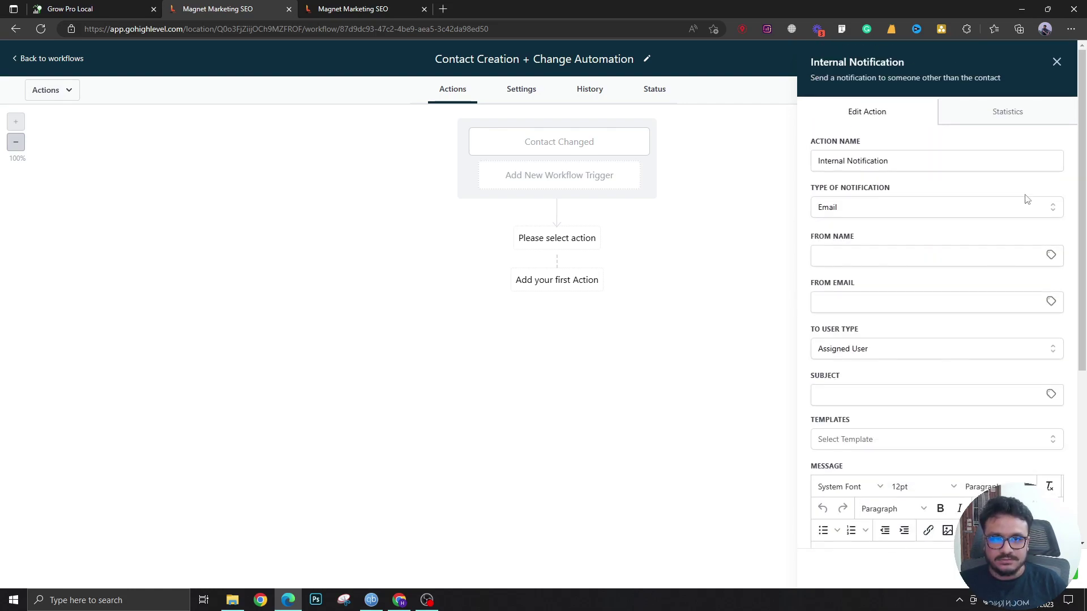
{"action": "left_click", "coordinate": [1056, 61]}
Add an Add Task action to the workflow instead.
{"action": "left_click", "coordinate": [559, 237]}
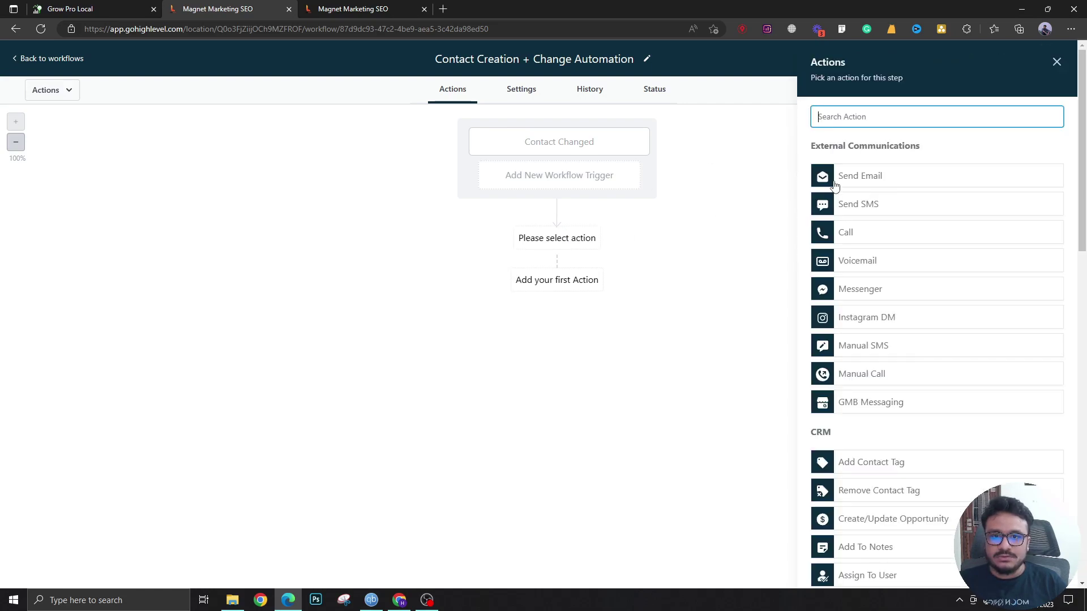
{"action": "type", "text": "ta"}
{"action": "left_click", "coordinate": [881, 340]}
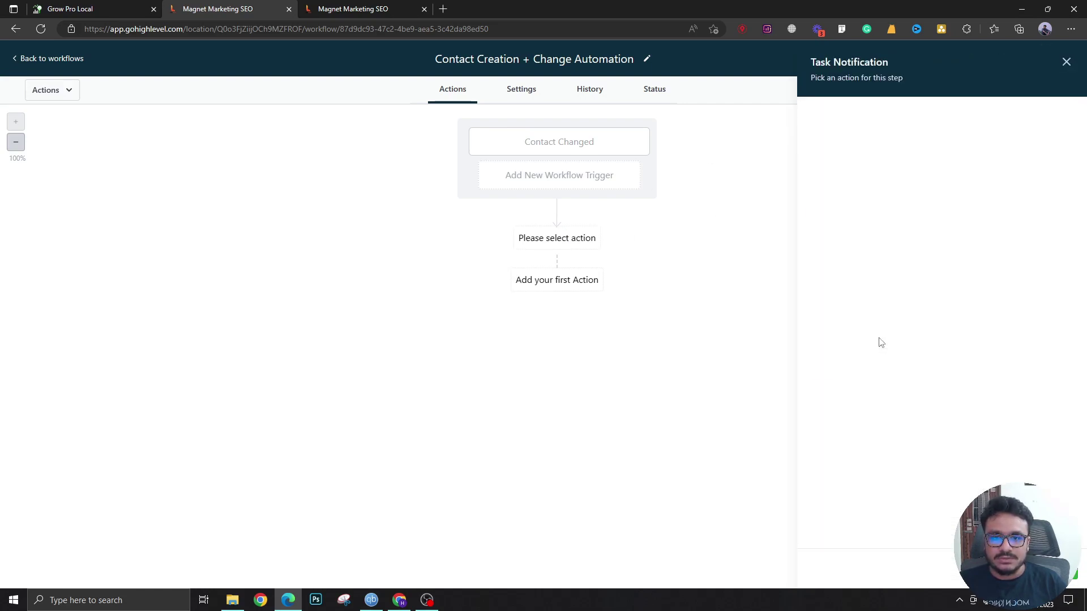
Close the task action and change the trigger filter field to Tags with the Added operator.
{"action": "left_click", "coordinate": [1067, 62]}
{"action": "left_click", "coordinate": [590, 141]}
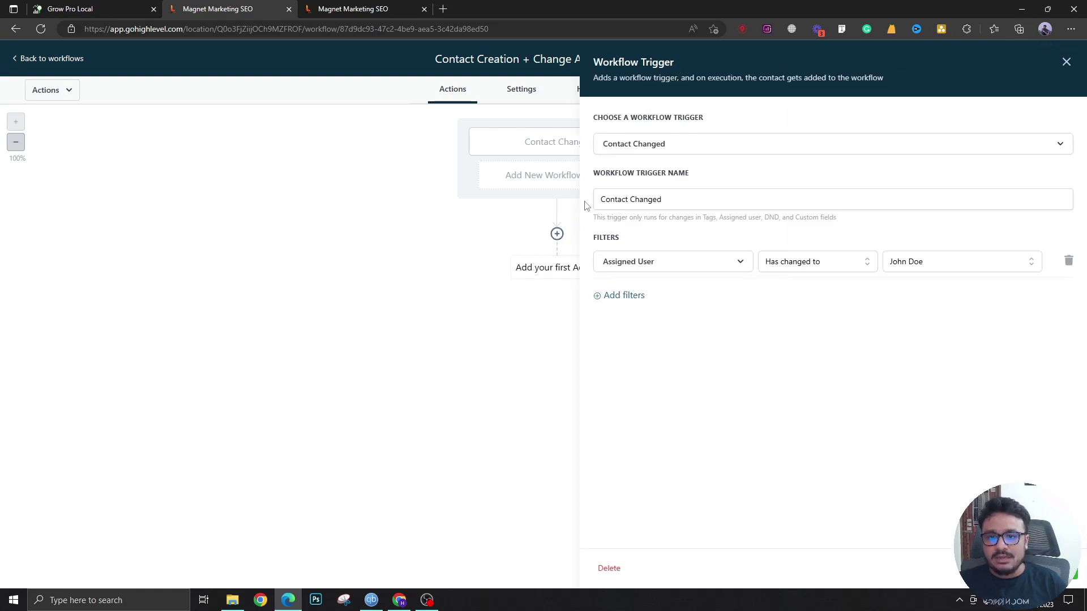
{"action": "left_click", "coordinate": [655, 266]}
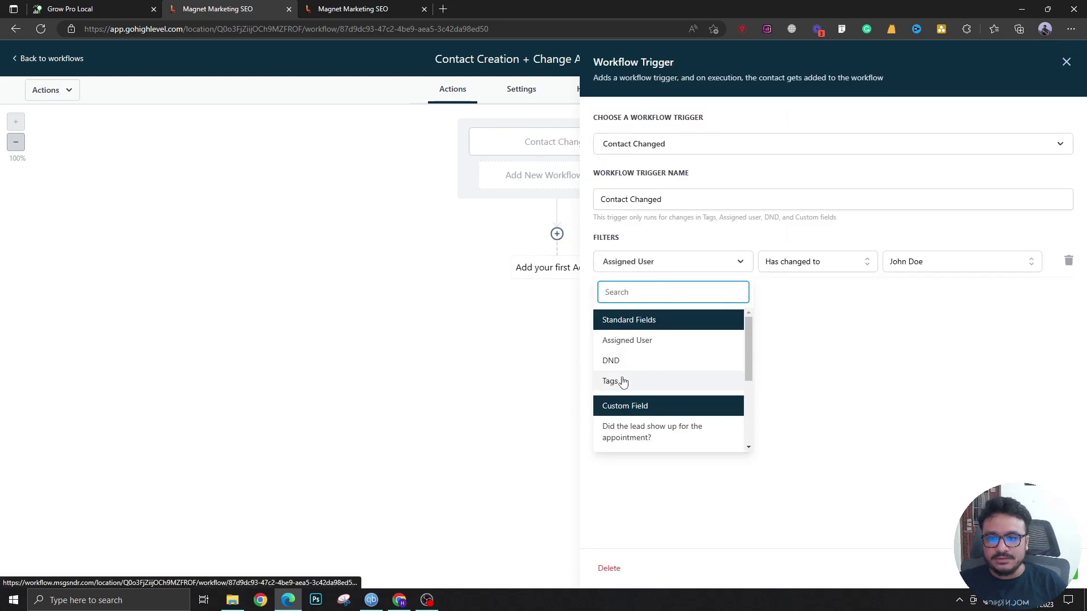
{"action": "left_click", "coordinate": [621, 380]}
{"action": "left_click", "coordinate": [859, 266]}
{"action": "left_click", "coordinate": [868, 287]}
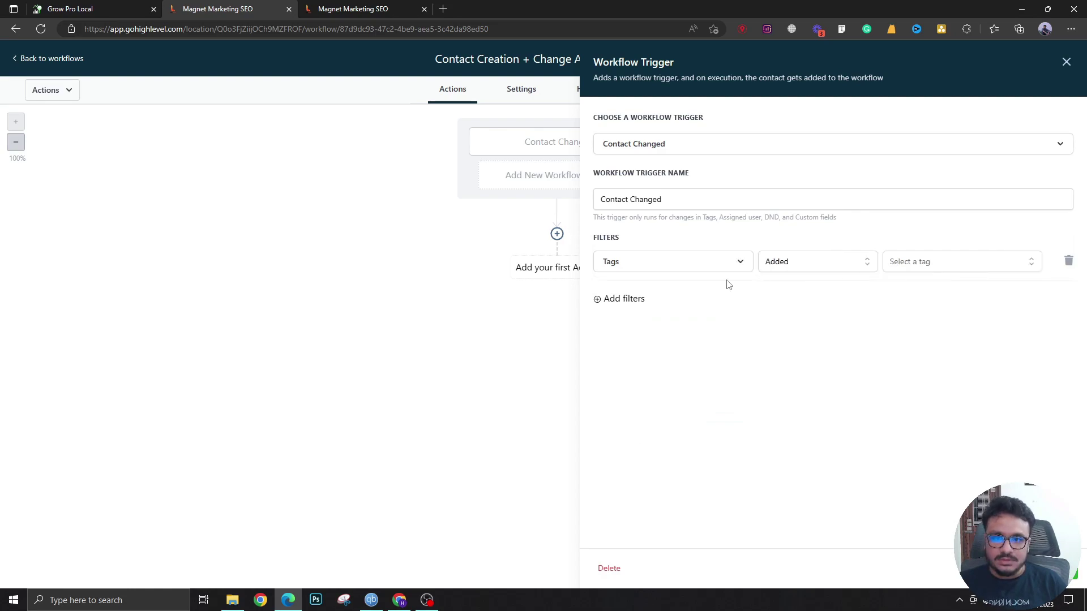
{"action": "left_click", "coordinate": [669, 197]}
{"action": "key", "text": "ctrl+a"}
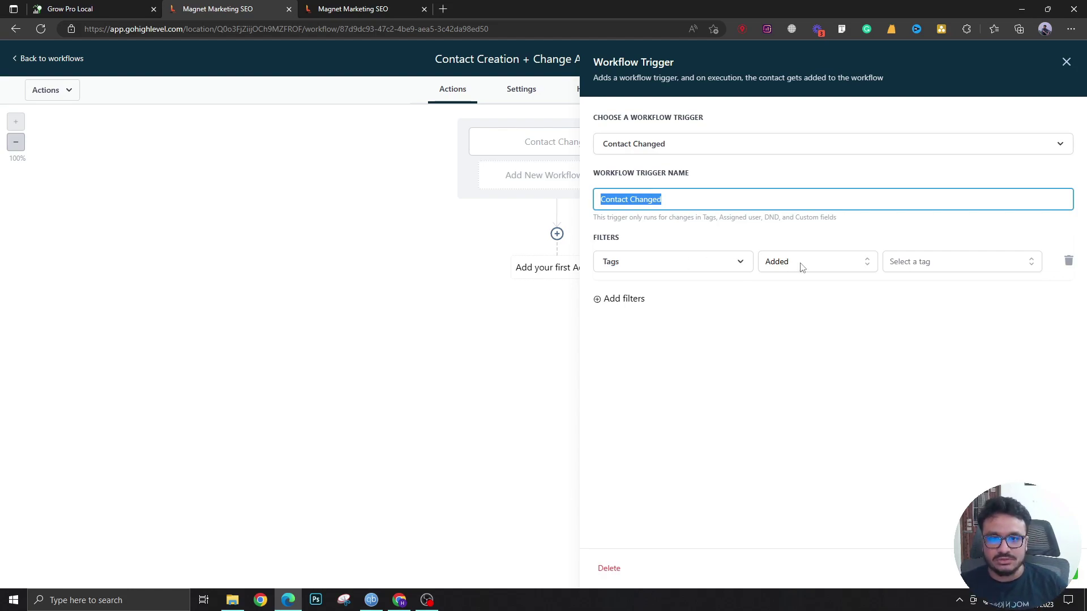
Select the new lead tag for the Tags filter.
{"action": "left_click", "coordinate": [863, 266]}
{"action": "left_click", "coordinate": [906, 266]}
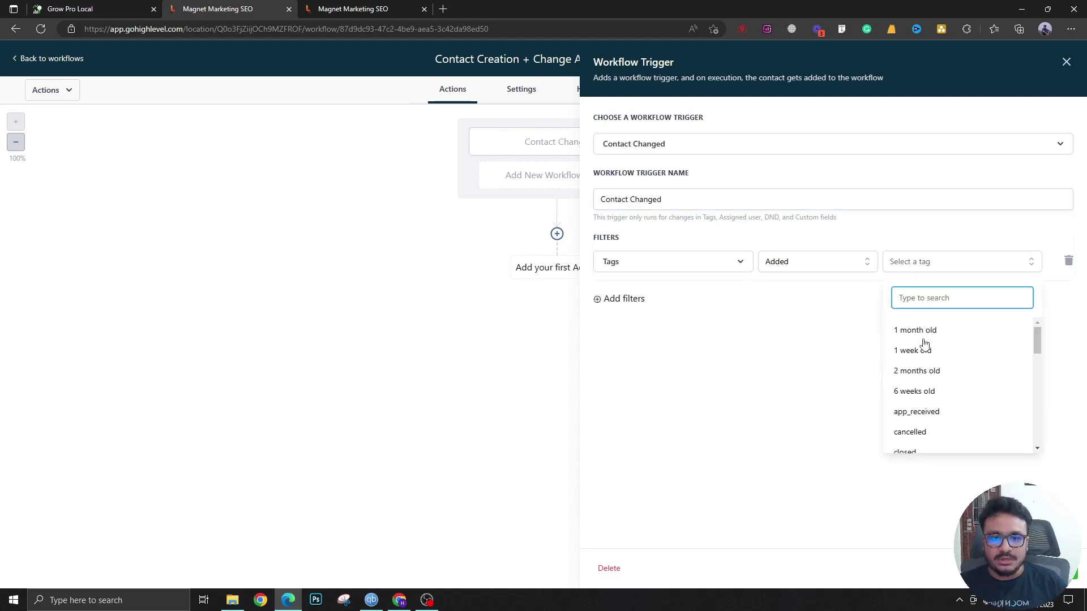
{"action": "scroll", "coordinate": [922, 385], "scroll_direction": "down", "scroll_amount": 2}
{"action": "scroll", "coordinate": [922, 410], "scroll_direction": "down", "scroll_amount": 3}
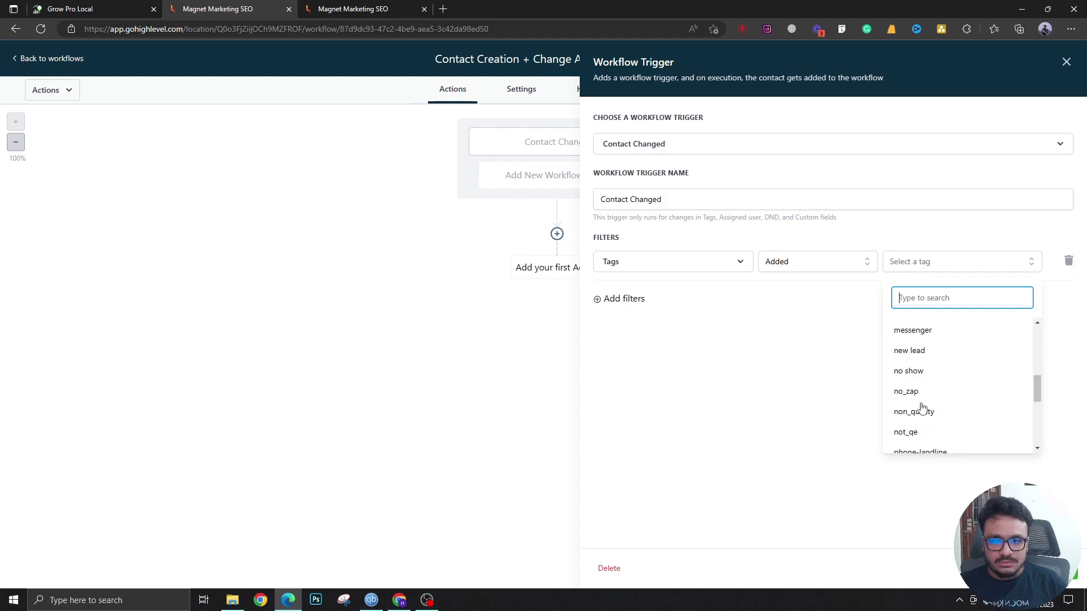
{"action": "left_click", "coordinate": [918, 354]}
{"action": "left_click", "coordinate": [834, 340]}
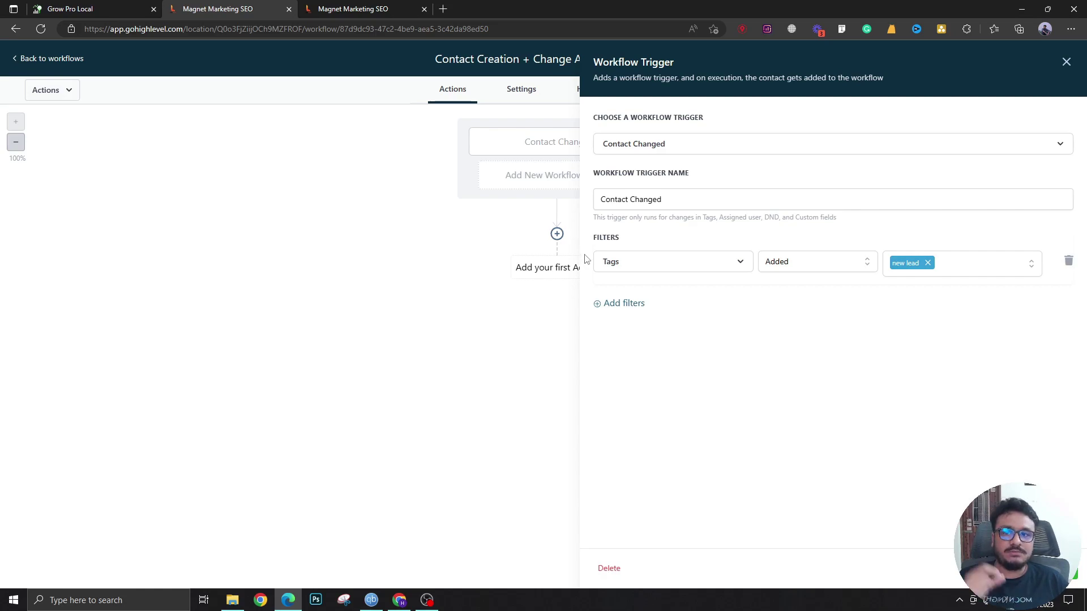
Set the tag operator to Removed, then close and reopen the trigger settings.
{"action": "left_click", "coordinate": [830, 262]}
{"action": "left_click", "coordinate": [797, 309]}
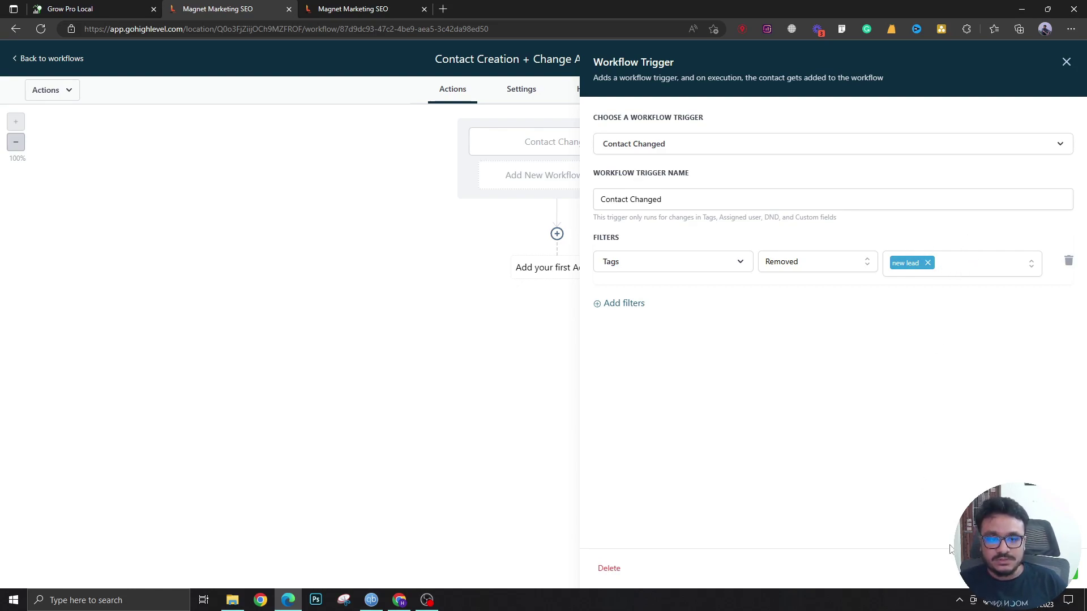
{"action": "left_click", "coordinate": [1042, 568]}
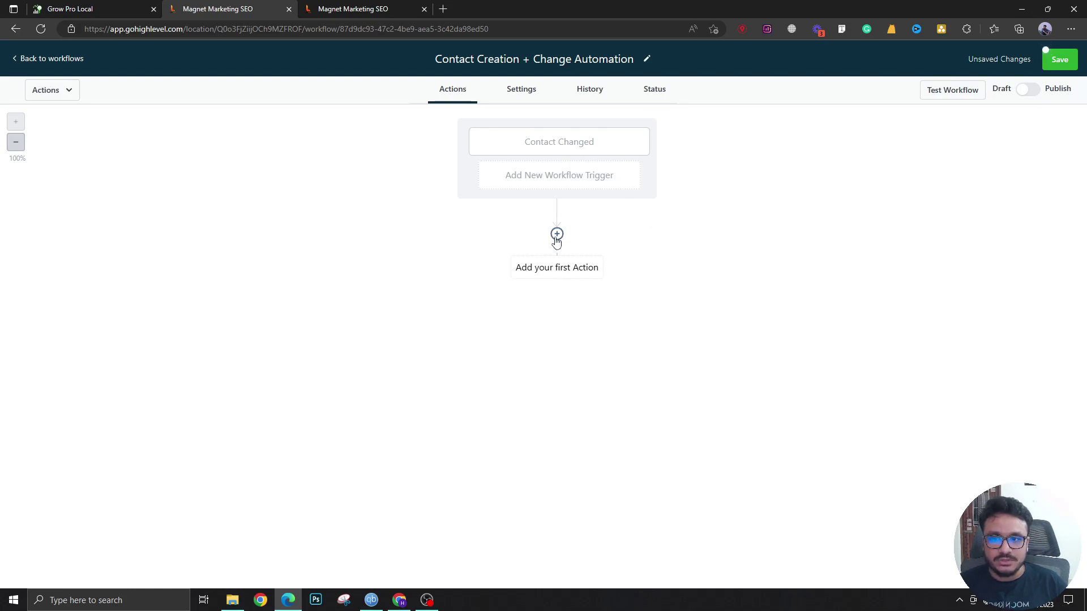
{"action": "left_click", "coordinate": [572, 149]}
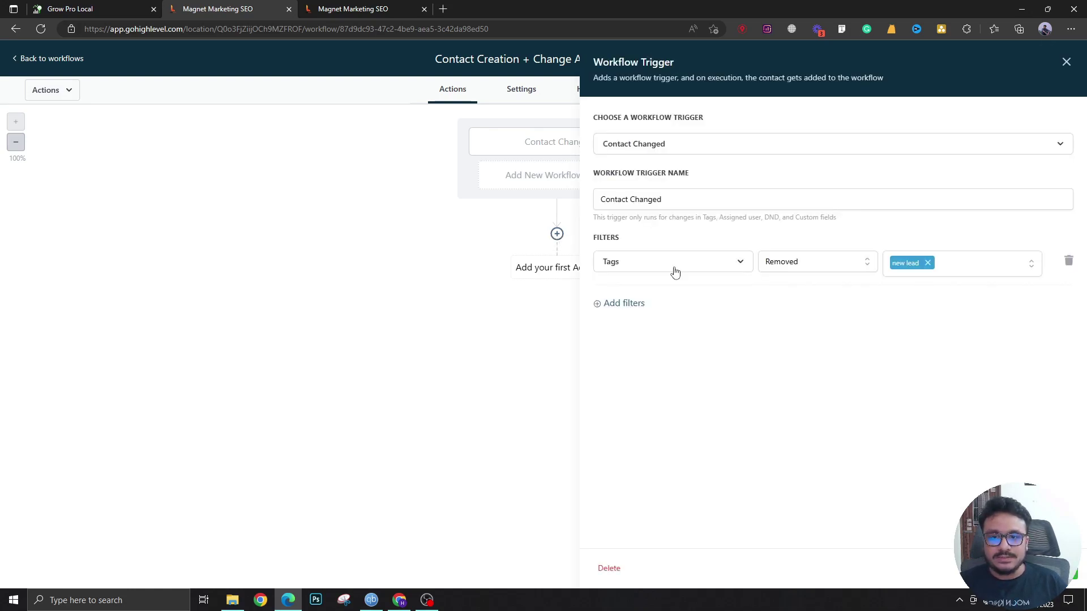
Filter on DND 'Has changed to', trying Enabled then settling on Disabled DND for all channels.
{"action": "left_click", "coordinate": [669, 264]}
{"action": "left_click", "coordinate": [624, 361]}
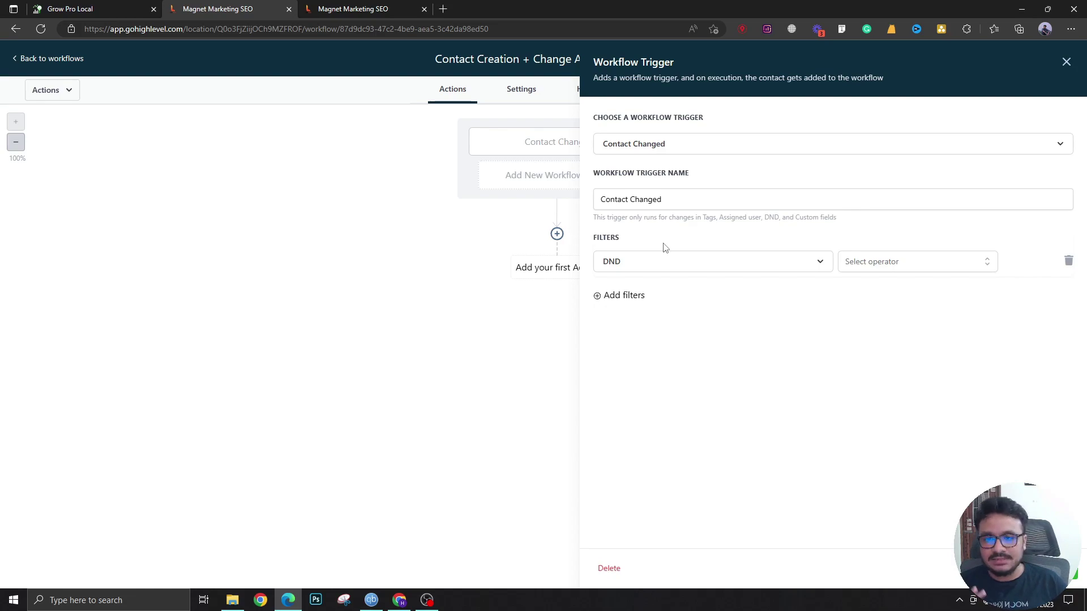
{"action": "left_click", "coordinate": [858, 264]}
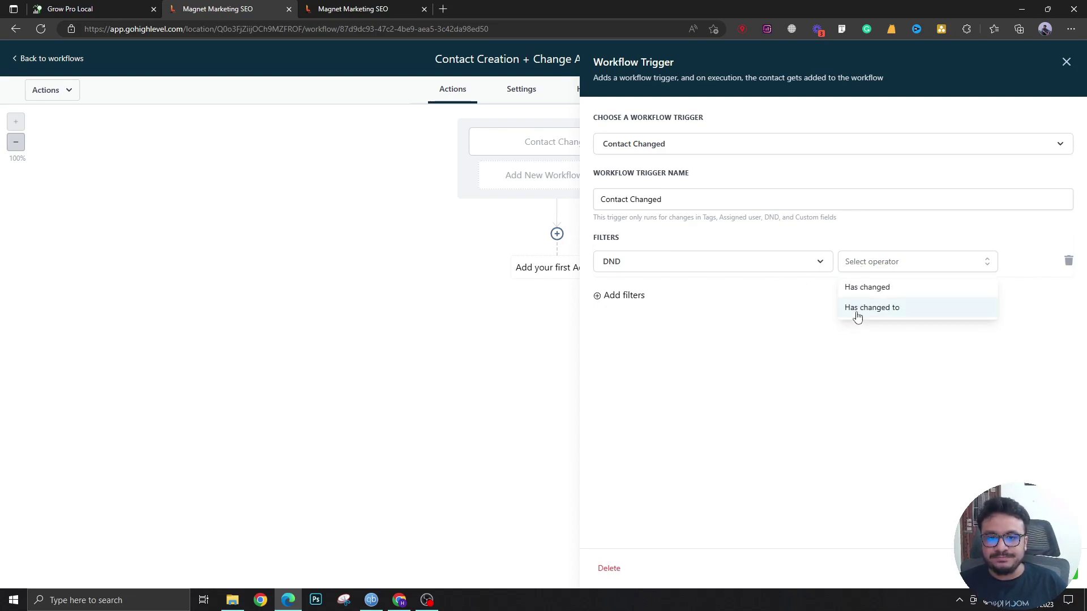
{"action": "left_click", "coordinate": [856, 307]}
{"action": "left_click", "coordinate": [937, 268]}
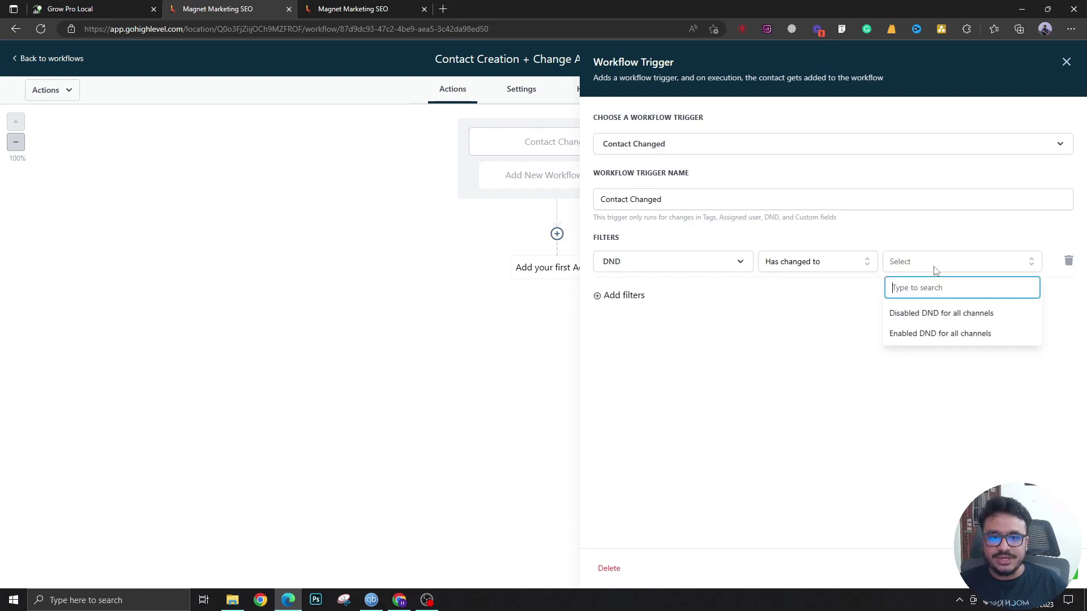
{"action": "left_click", "coordinate": [921, 335]}
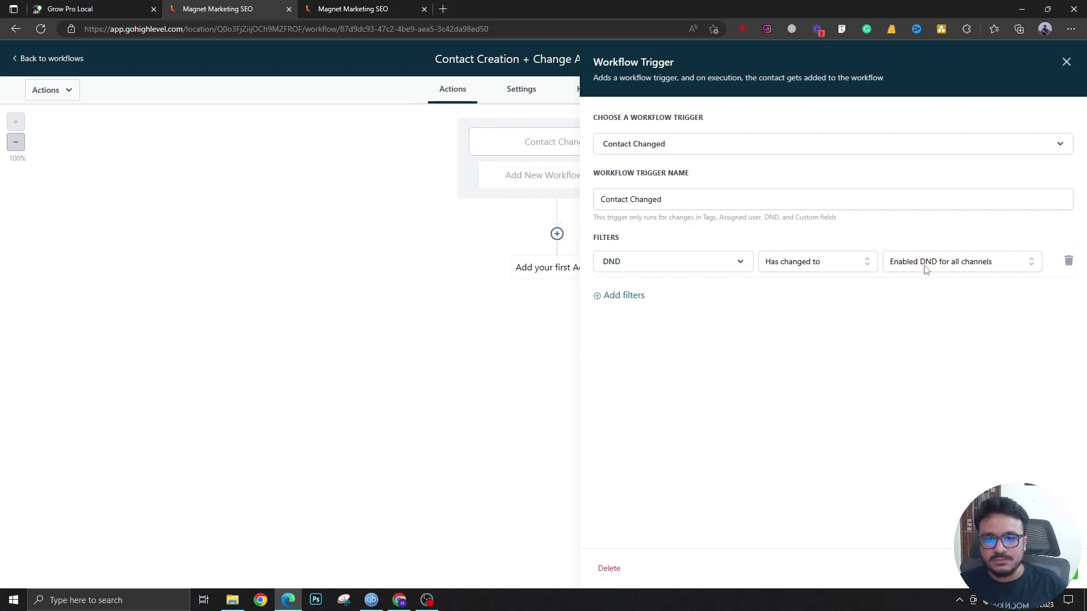
{"action": "left_click", "coordinate": [947, 264]}
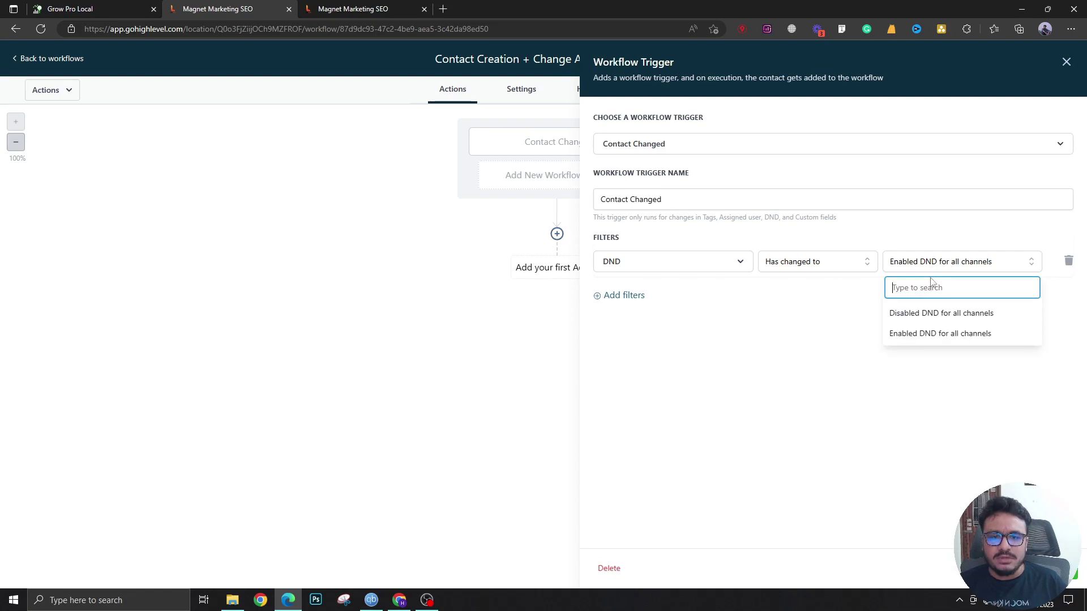
{"action": "left_click", "coordinate": [937, 315]}
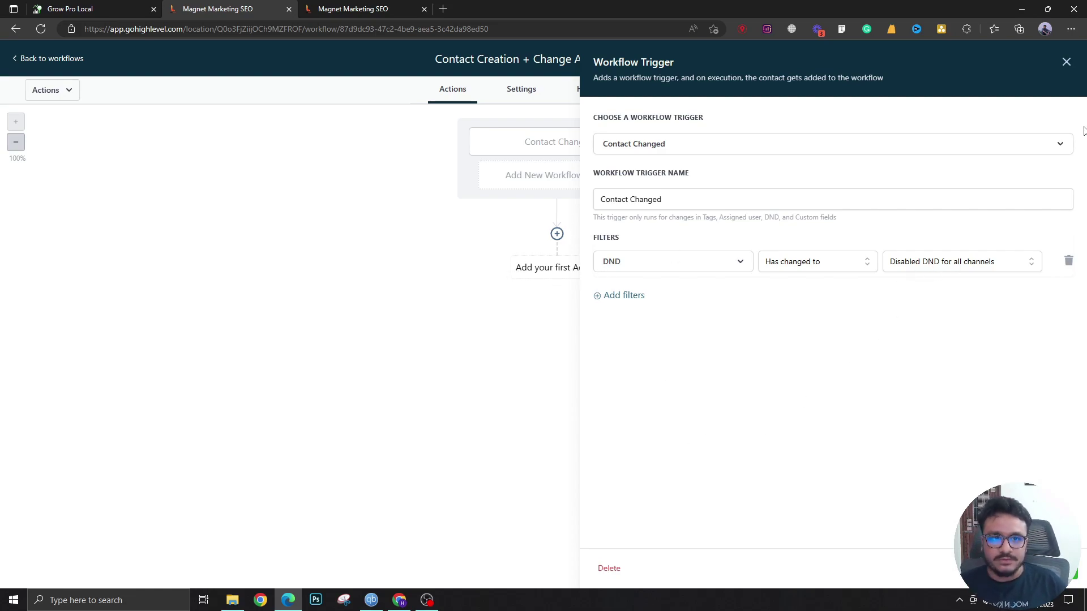
Close and reopen the Contact Changed trigger, then list the available workflow trigger types.
{"action": "left_click", "coordinate": [1066, 62]}
{"action": "left_click", "coordinate": [554, 148]}
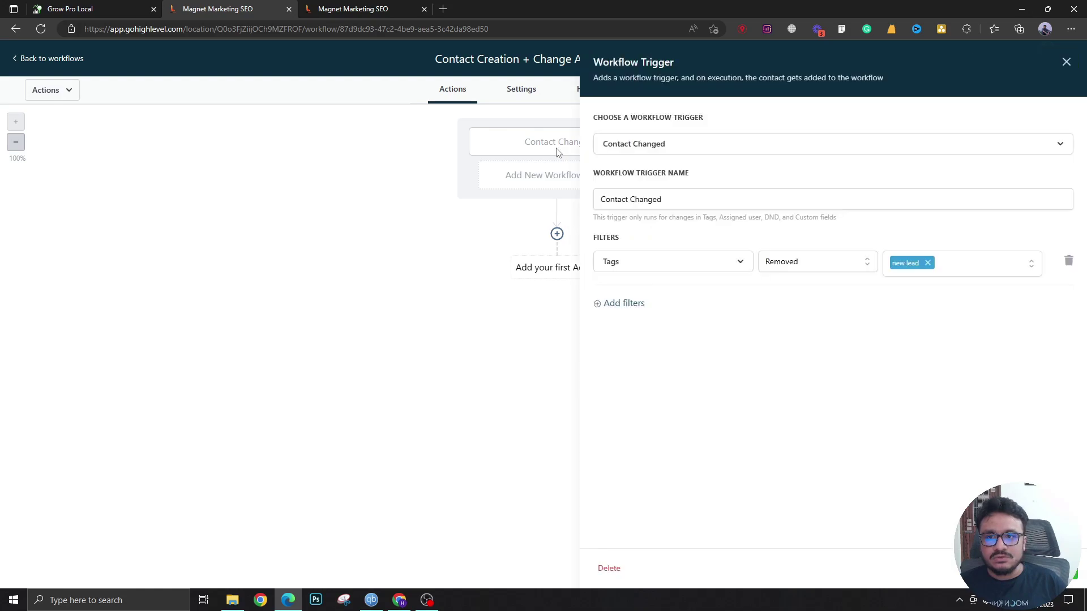
{"action": "left_click", "coordinate": [852, 151]}
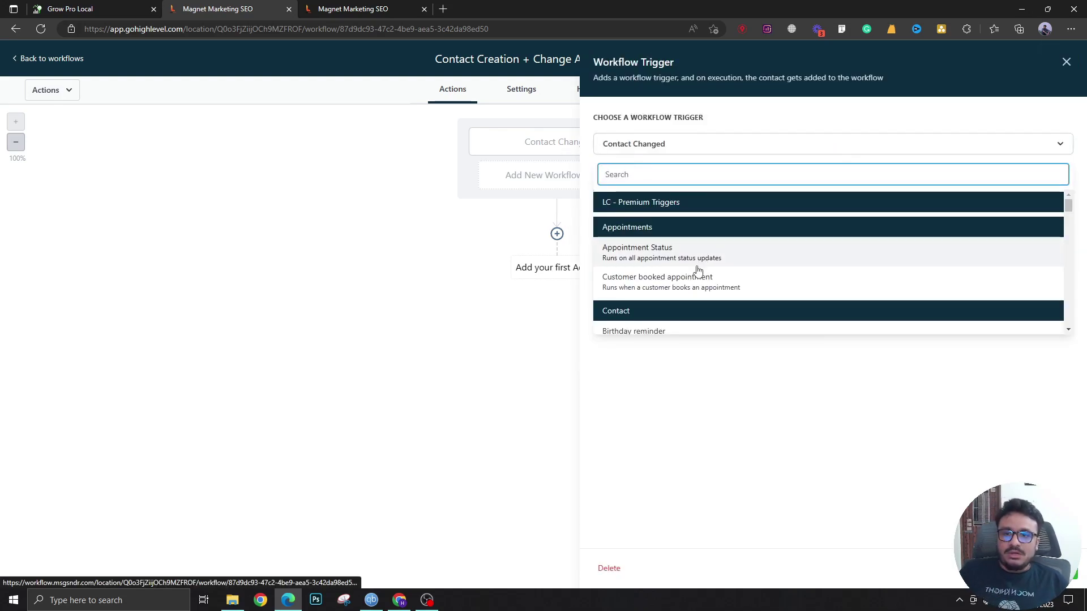